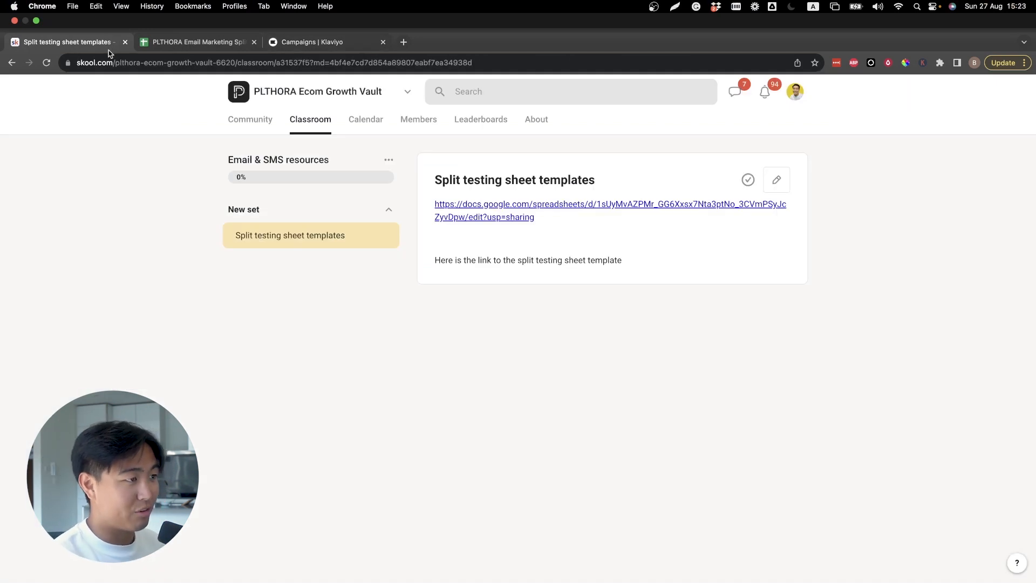
Step: Open the email marketing split testing spreadsheet on its Campaign sheet
left_click(136, 61)
left_click(150, 157)
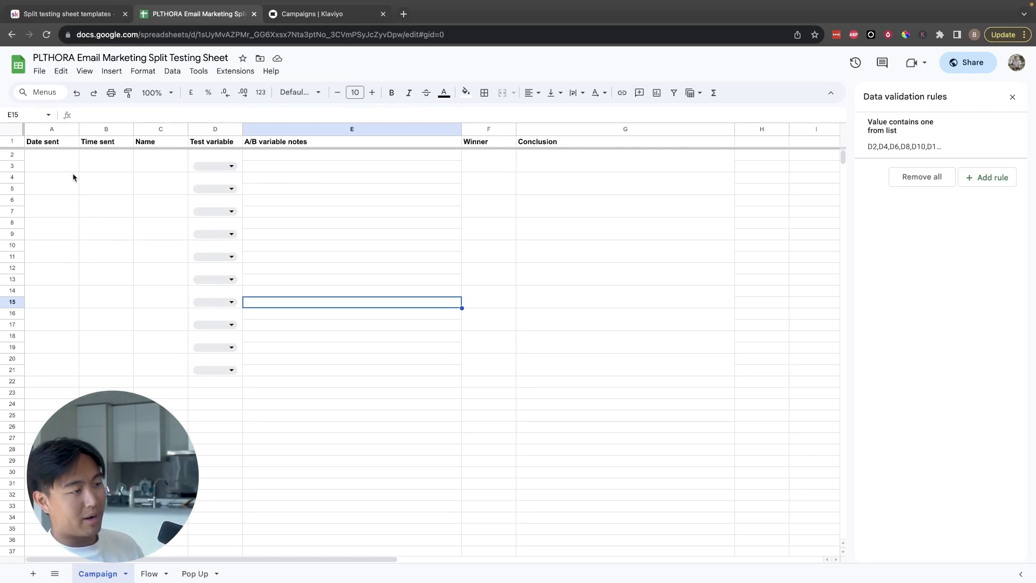
left_click(594, 278)
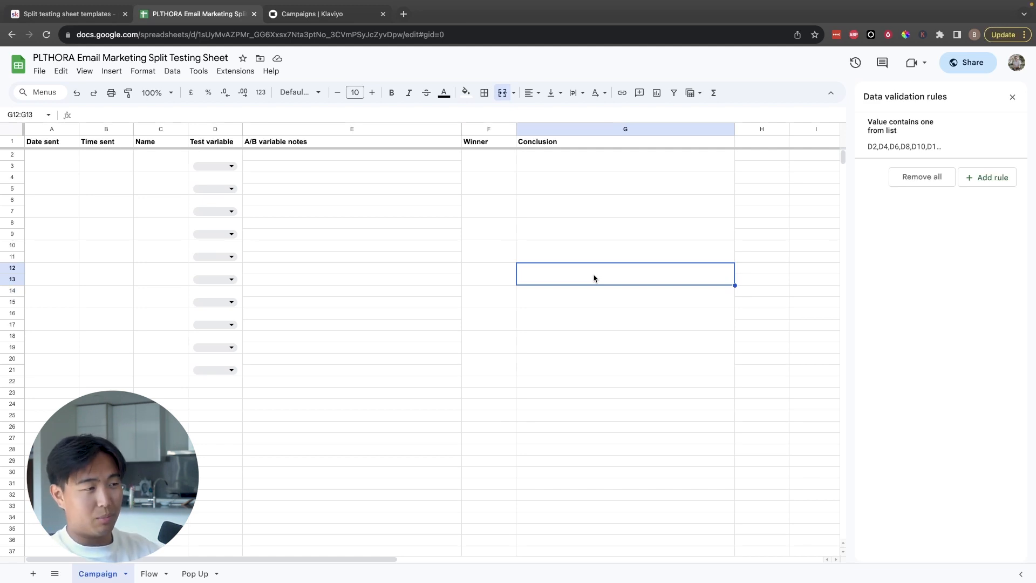
type("multi variable")
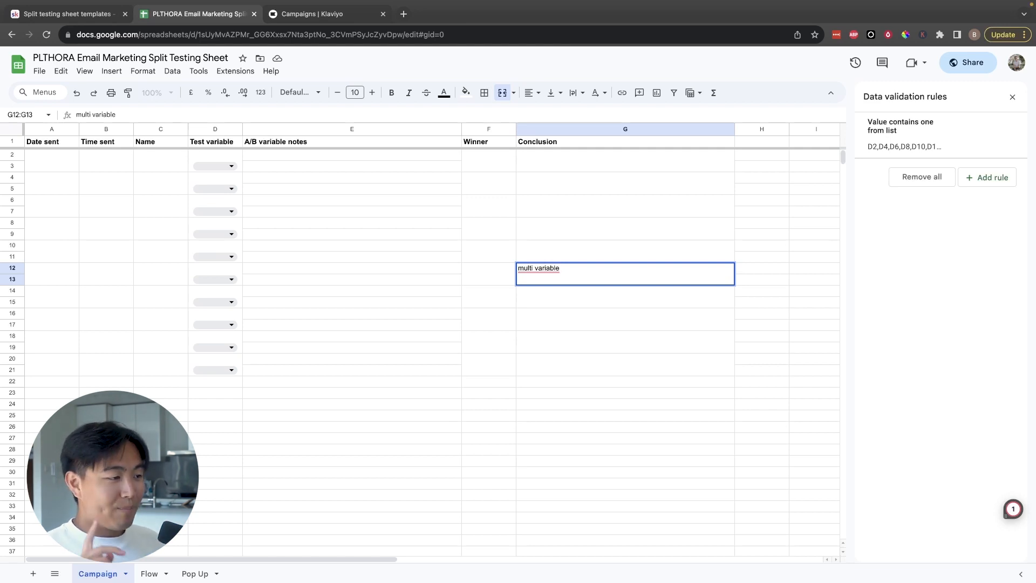
key("ctrl+a")
key("BackSpace")
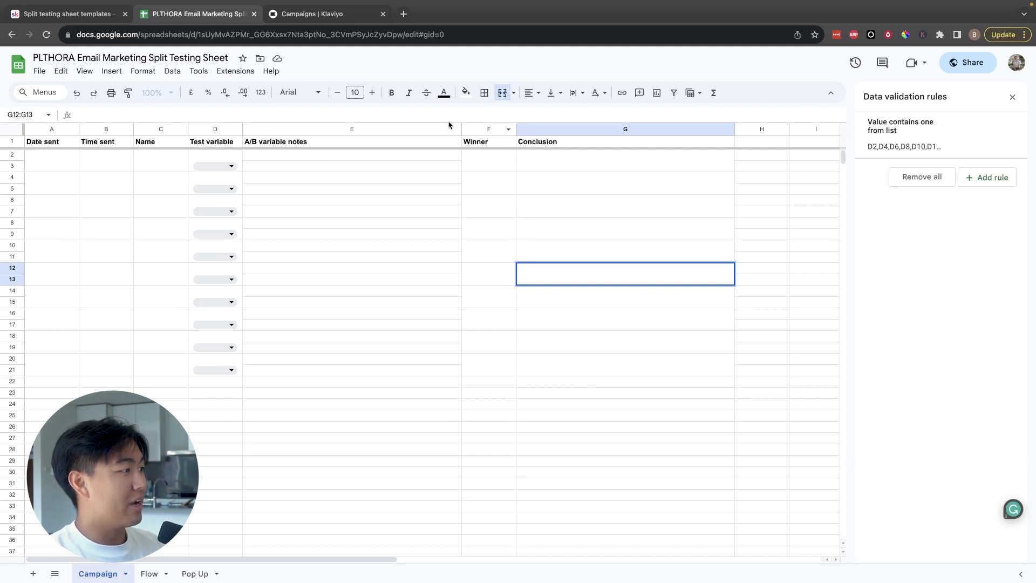
Step: Edit the Test variable dropdown's validation rule, renaming the Delay option to Time, and check the option list
left_click(226, 171)
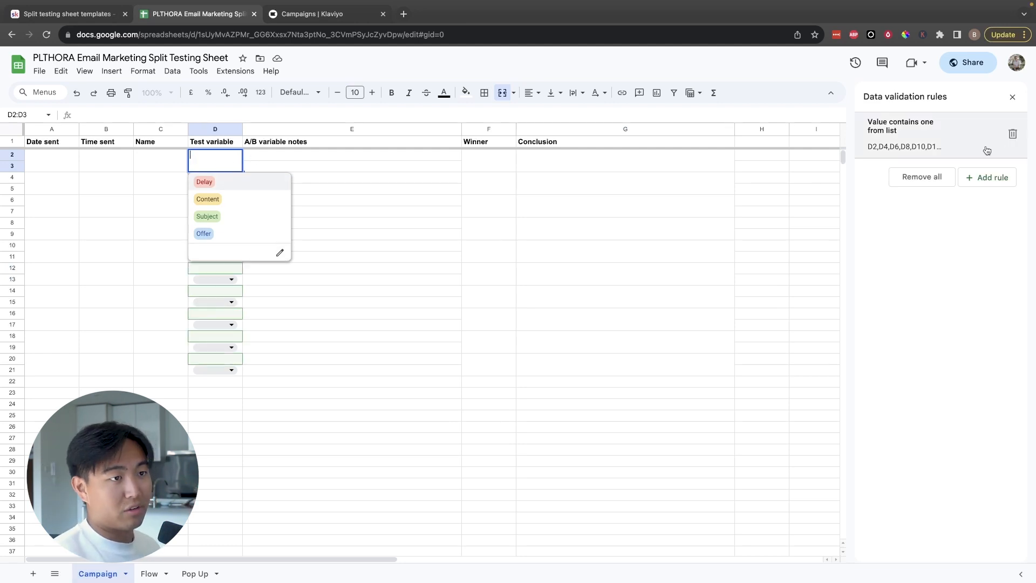
left_click(912, 136)
double_click(960, 224)
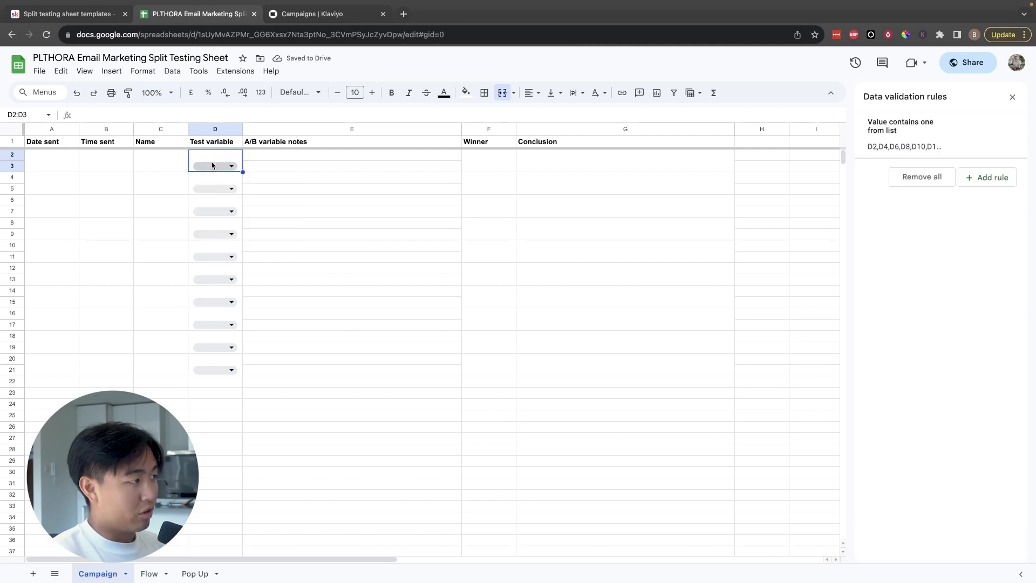
left_click(214, 166)
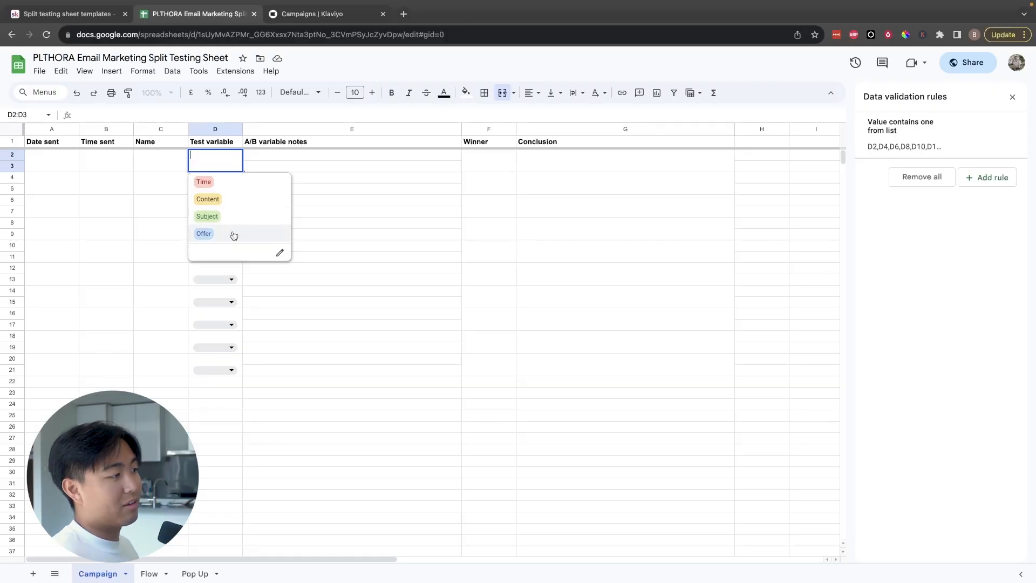
Step: Examine the first test row's columns from Date sent to A/B variable notes and glance at the Klaviyo campaigns list
left_click(115, 189)
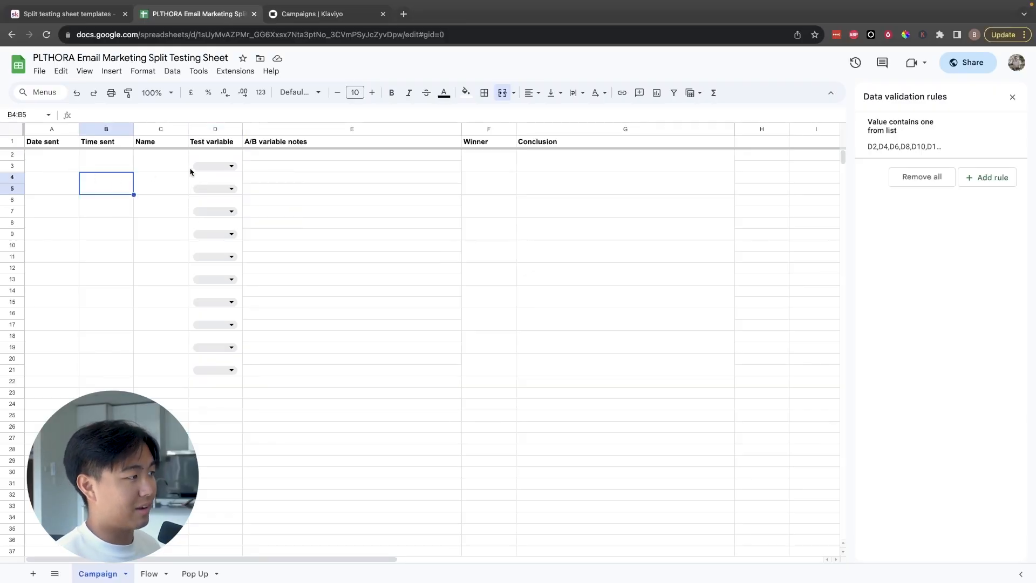
left_click_drag(32, 162, 255, 167)
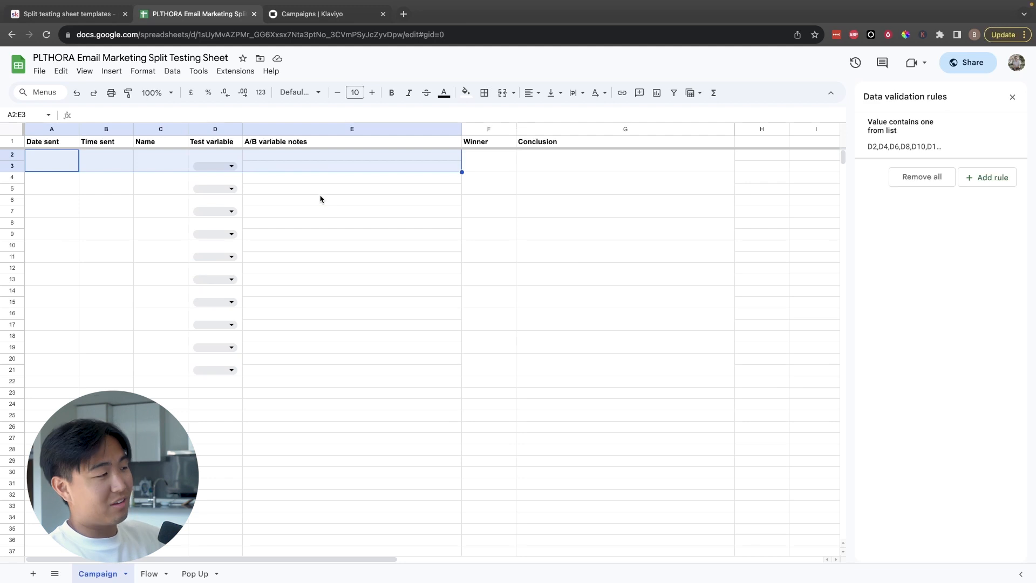
left_click(335, 14)
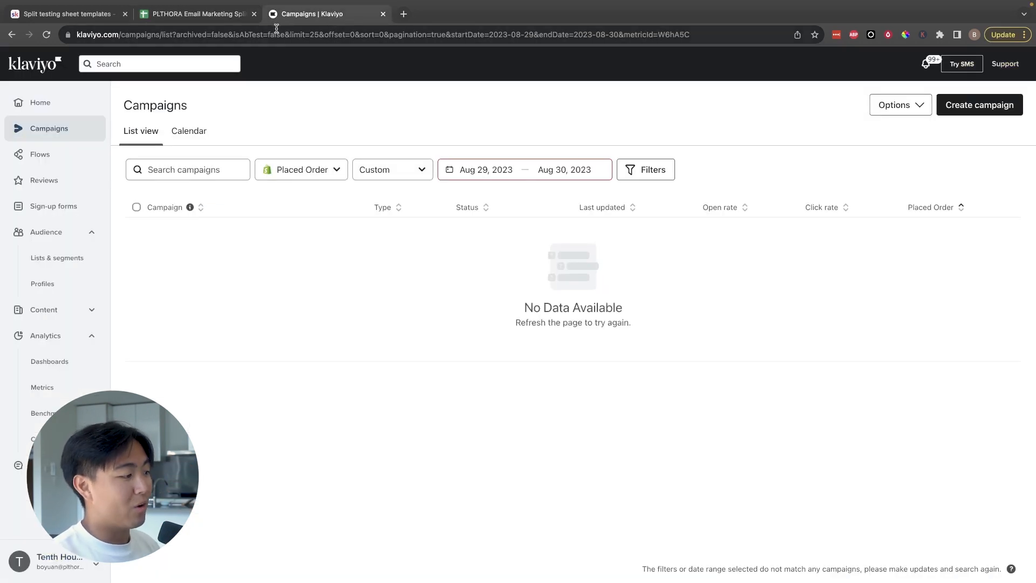
left_click(243, 20)
left_click(66, 161)
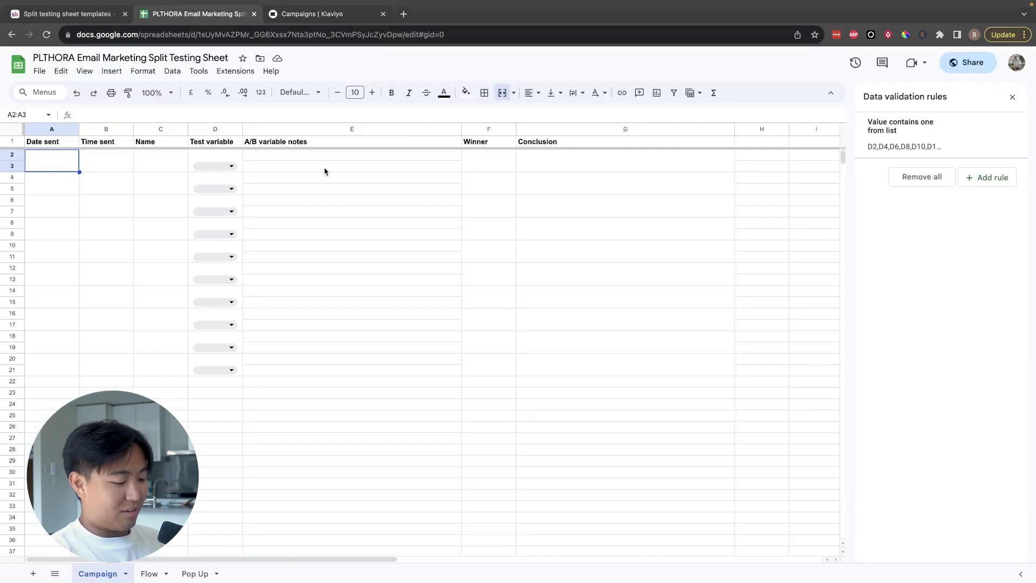
left_click(120, 169)
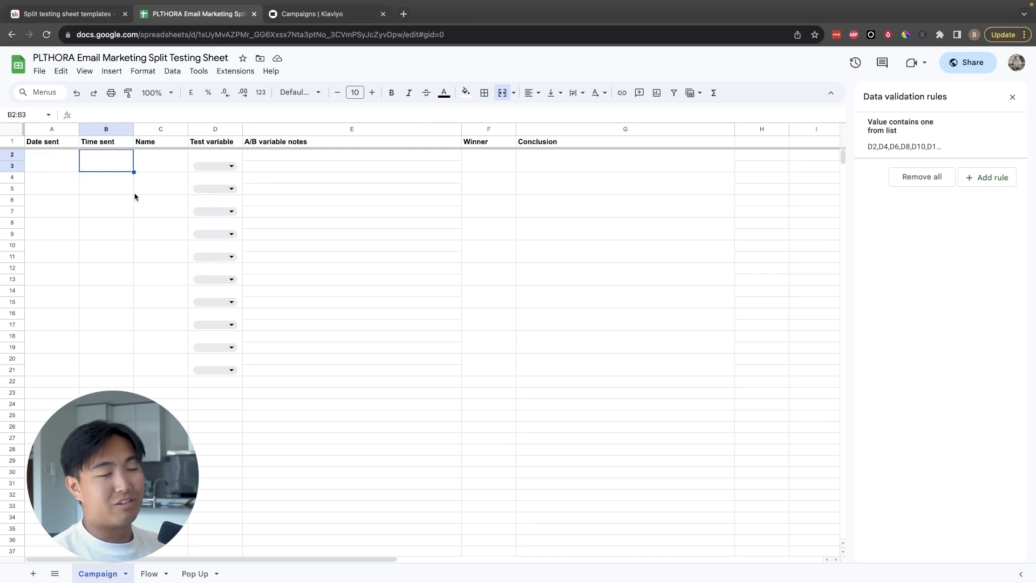
left_click(222, 167)
left_click(180, 171)
left_click(89, 167)
Step: Enter "10% off vs 20% off" as the name of the first split test in C2
left_click(158, 169)
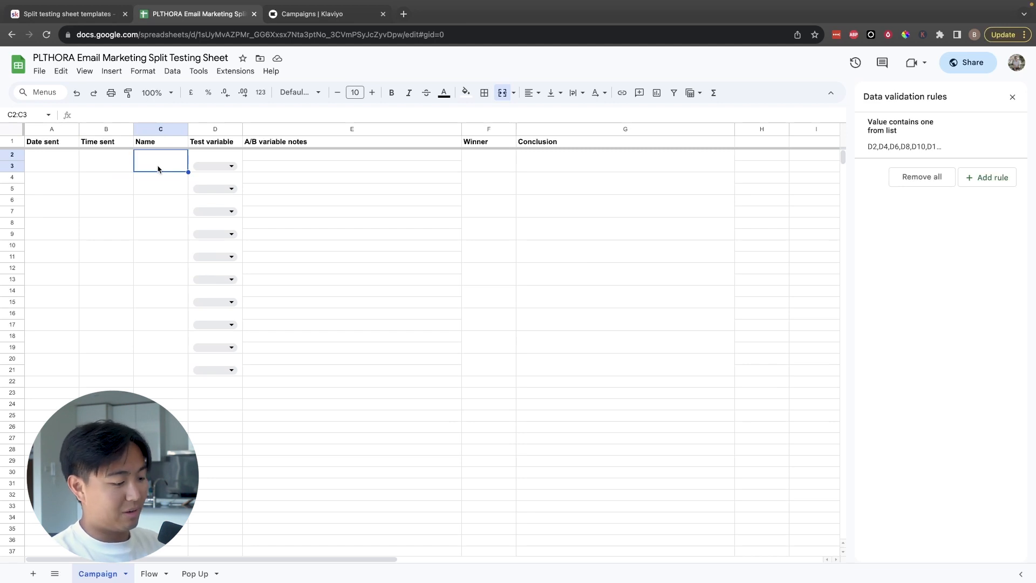
type("10% of")
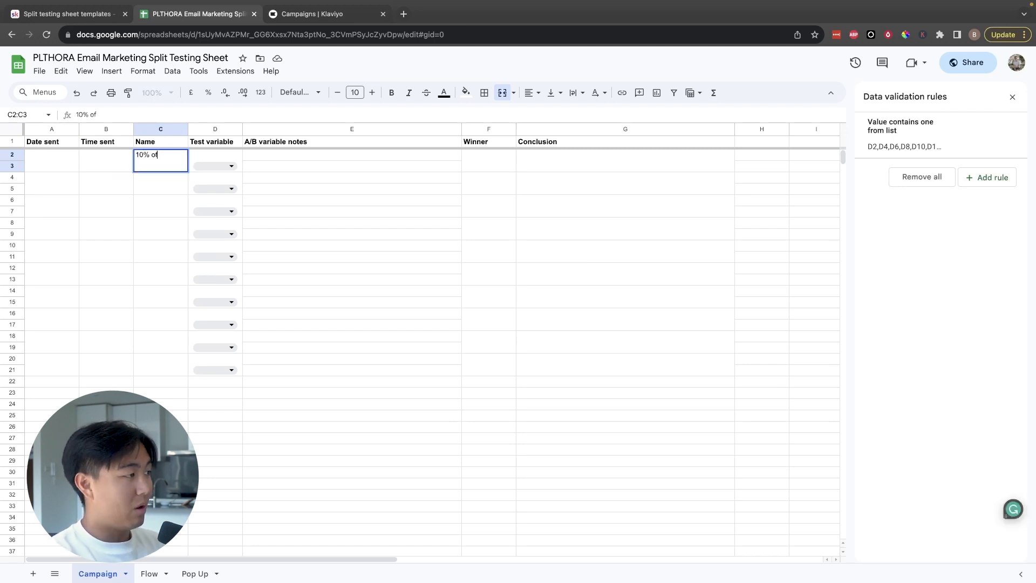
type("f vs 20% off")
Step: Enter "10% off" in E2 and "20% off" in E3 as A/B variable notes, and set the test variable to Offer
left_click(355, 168)
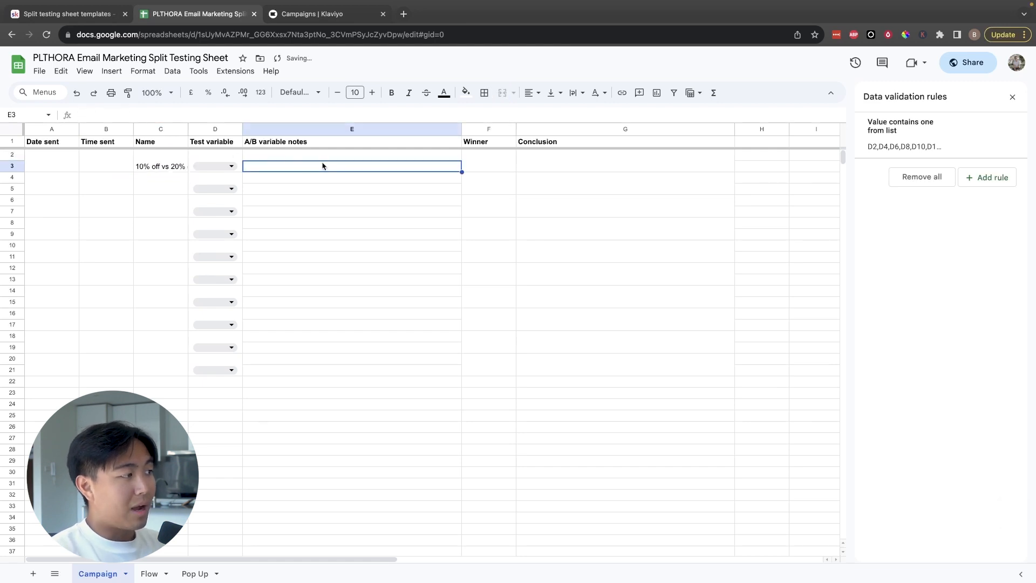
left_click(303, 157)
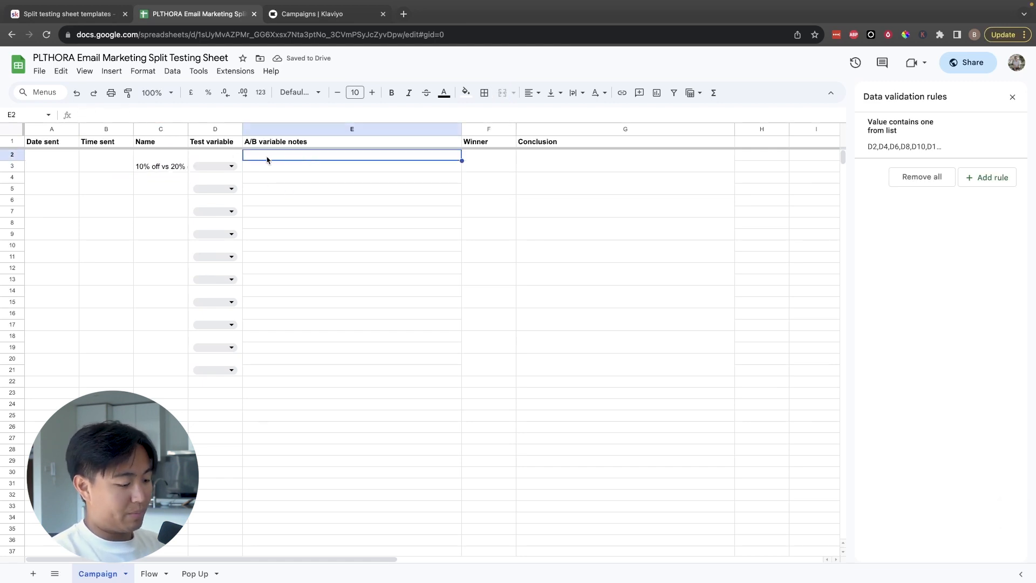
type("10% off")
key("Return")
type("20% off")
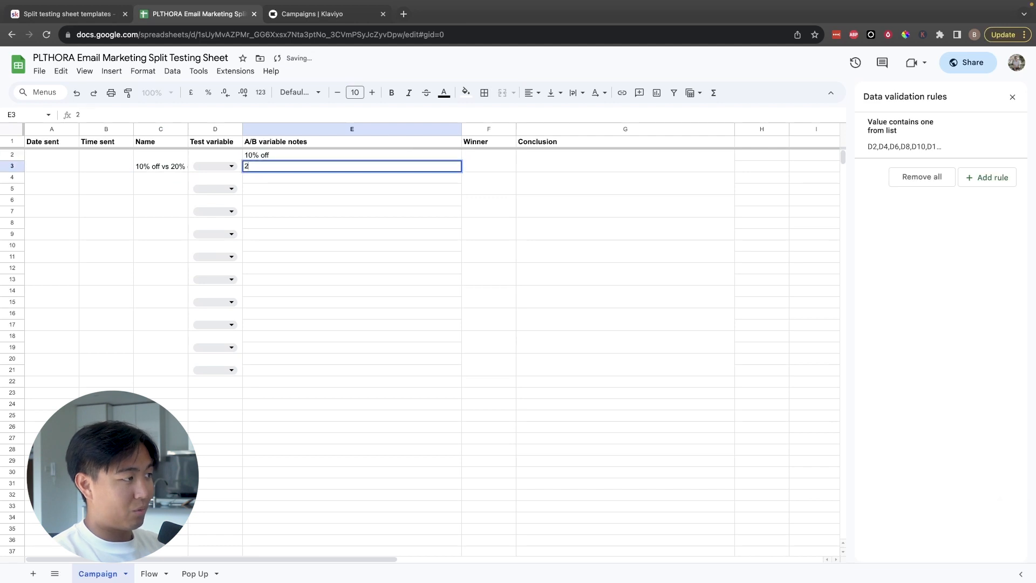
key("Return")
Step: Record A as the winner of the first split test
left_click(481, 165)
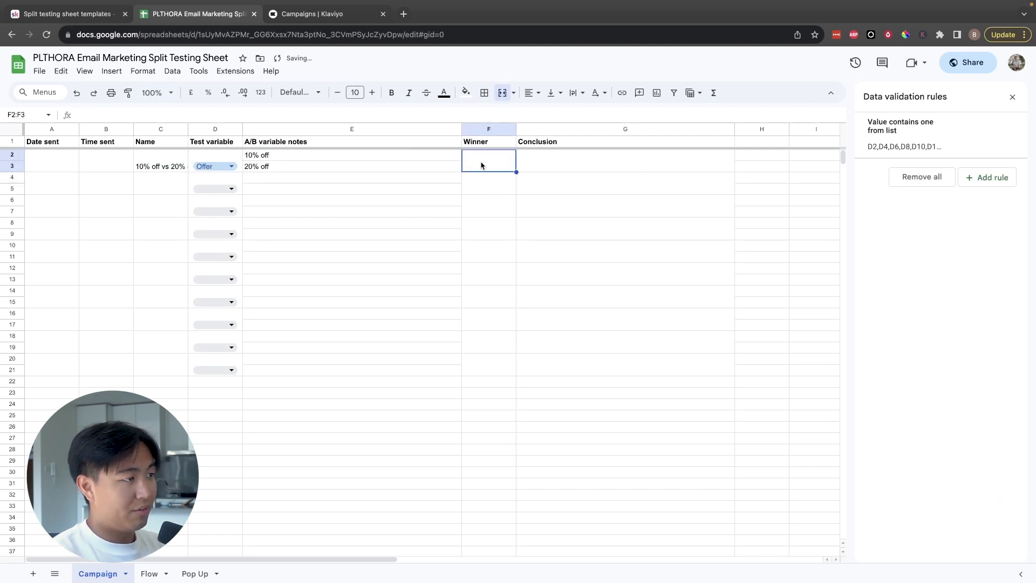
type("A")
left_click(572, 172)
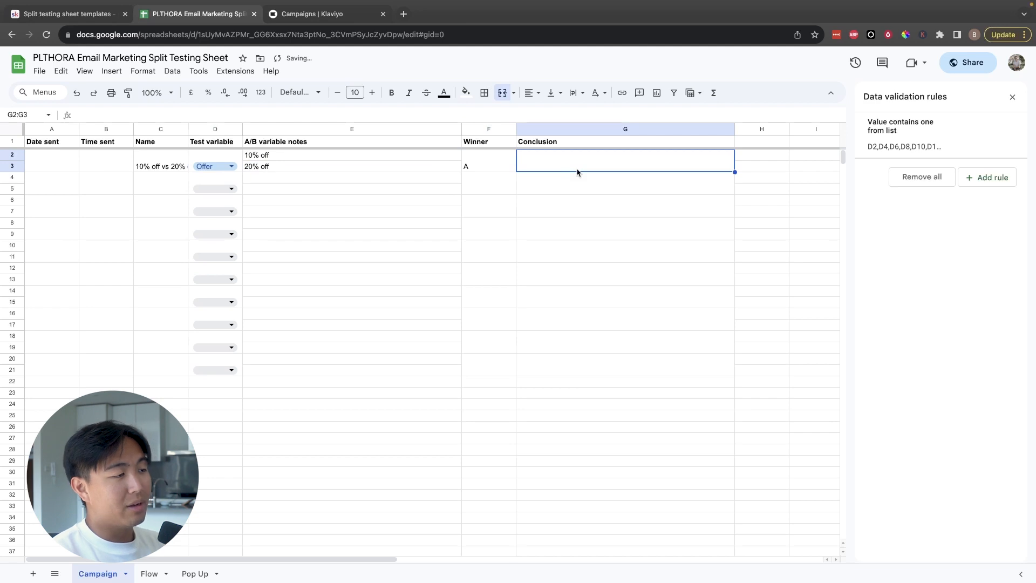
left_click_drag(581, 167, 551, 351)
left_click(307, 156)
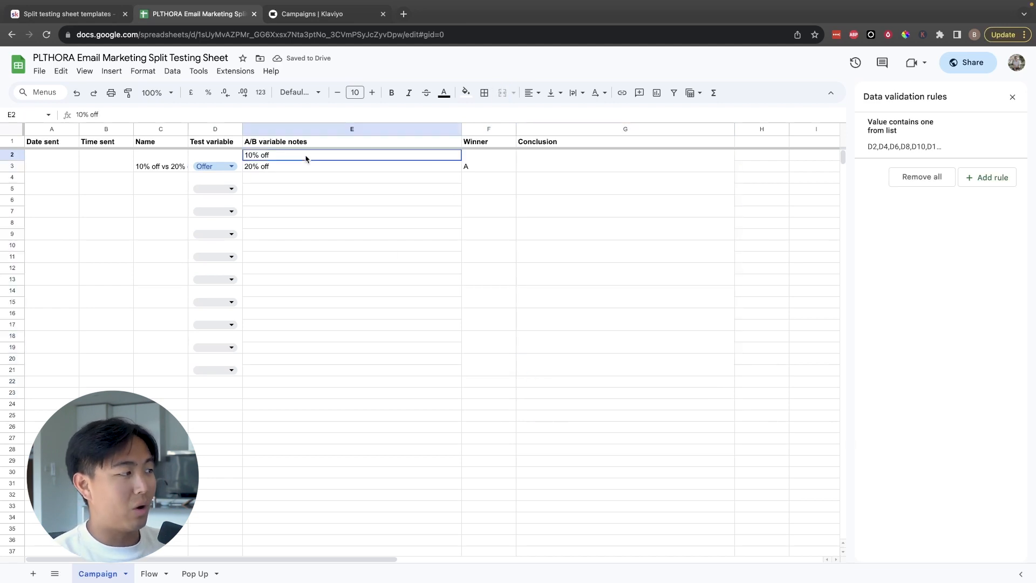
left_click(305, 165)
left_click(308, 156)
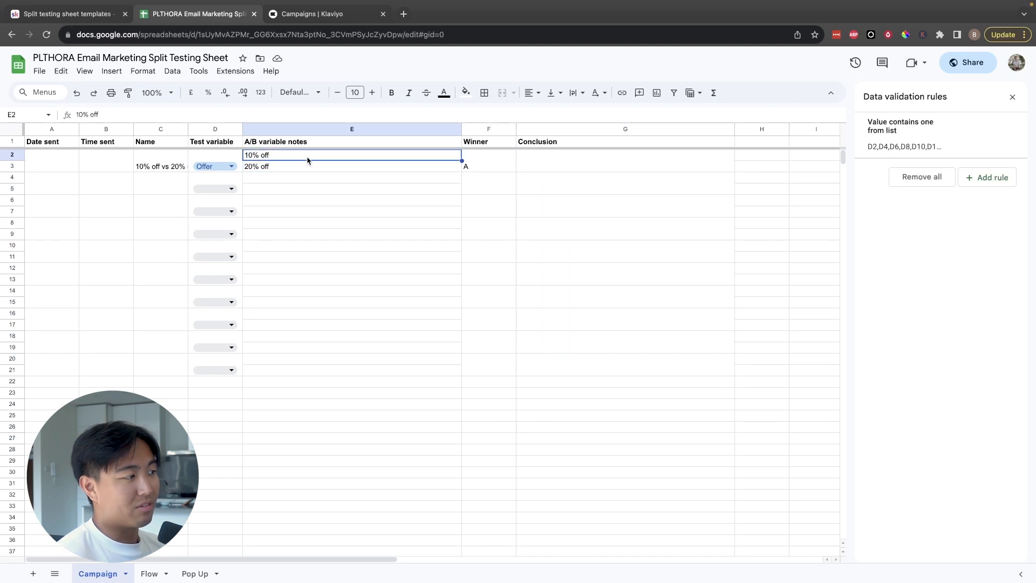
left_click(553, 171)
left_click(360, 172)
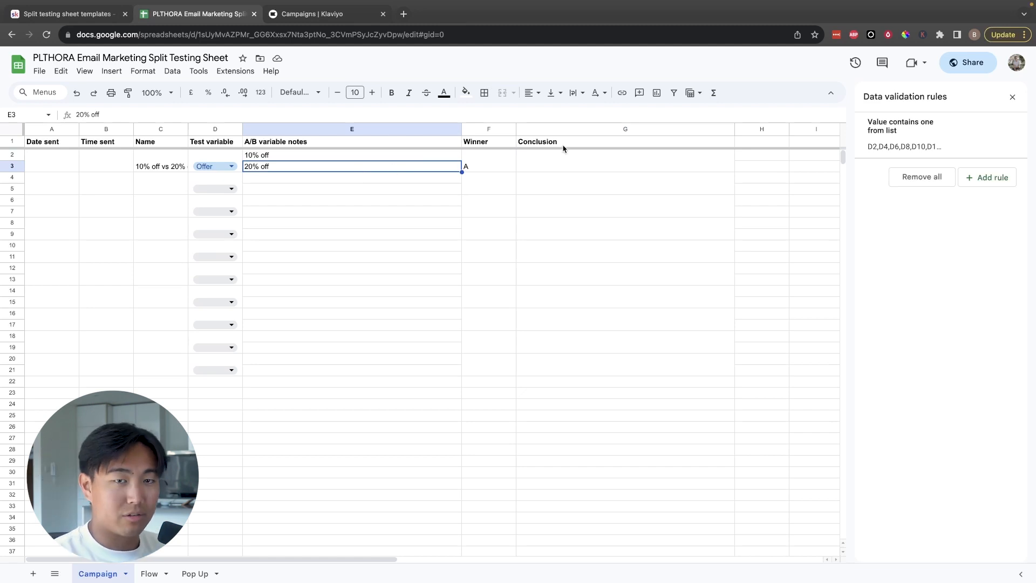
left_click_drag(588, 155, 587, 167)
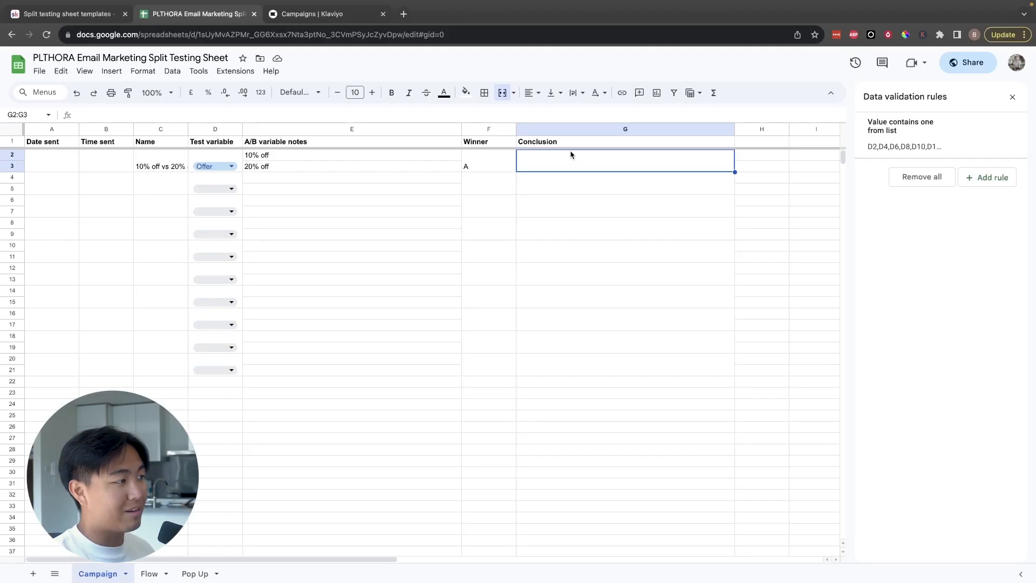
Step: Set the first test's variable to Subject and replace its first A/B note in E2 with "Welcome to brandname"
left_click(219, 165)
left_click(229, 215)
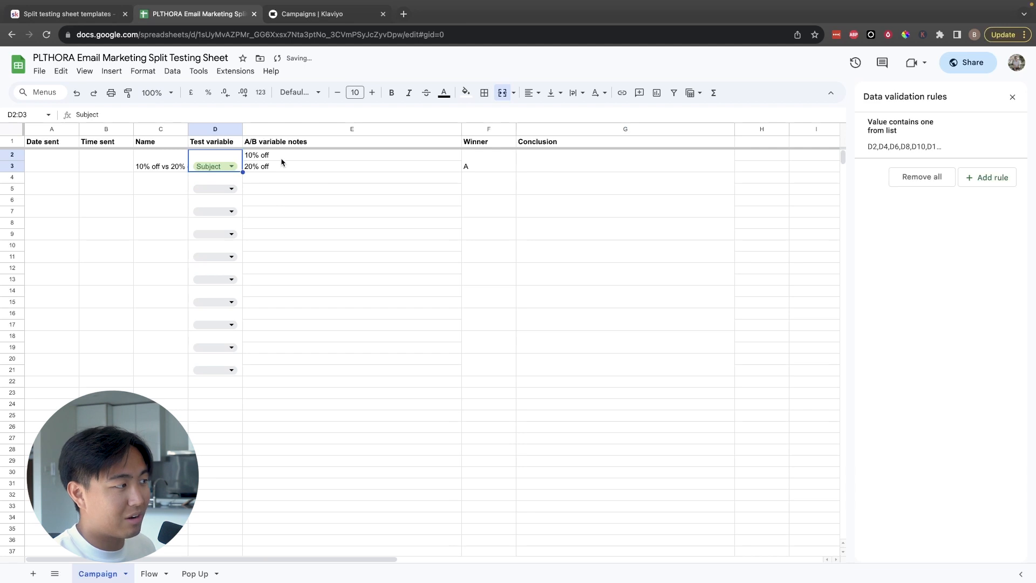
left_click(286, 158)
type("Wecl")
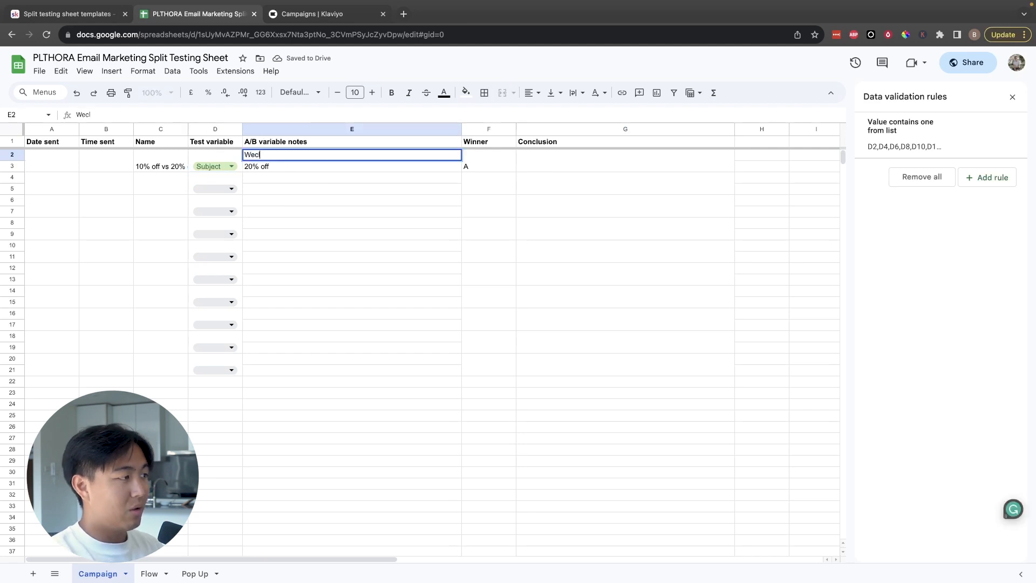
key("BackSpace")
type("come to brandname")
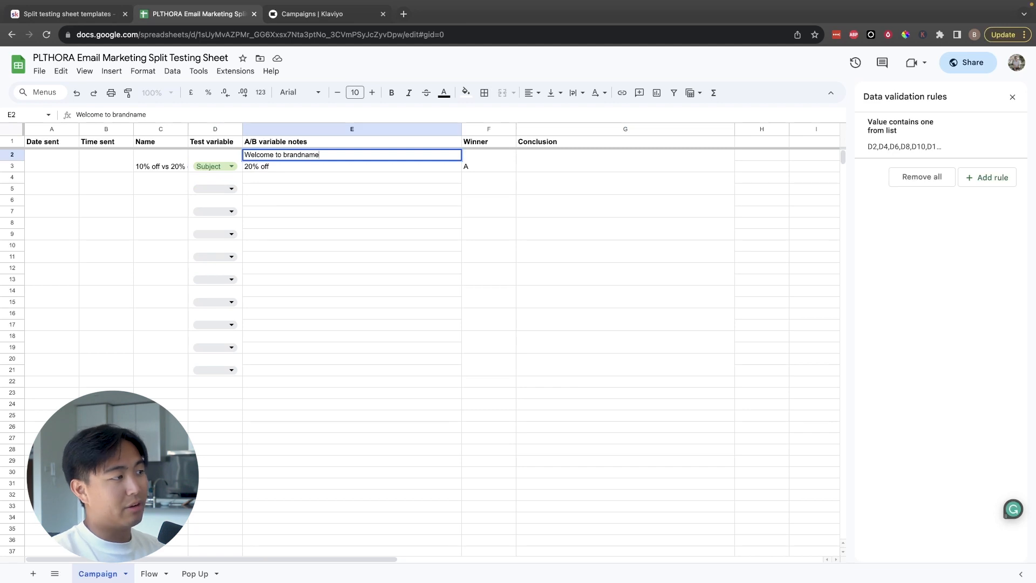
key("Return")
Step: Replace the second A/B note in E3 with "In"
key("ctrl+a")
type("In")
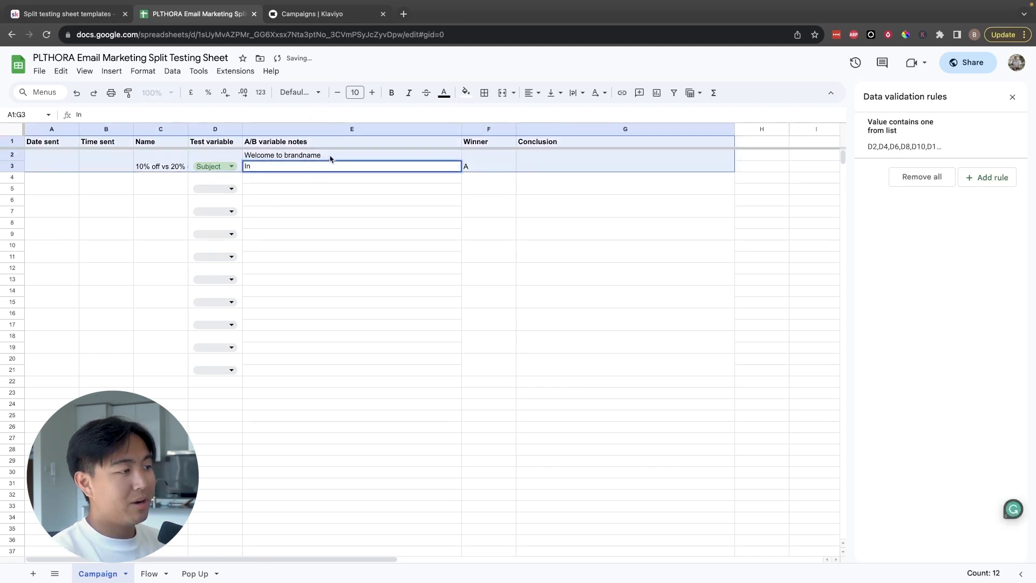
left_click(486, 165)
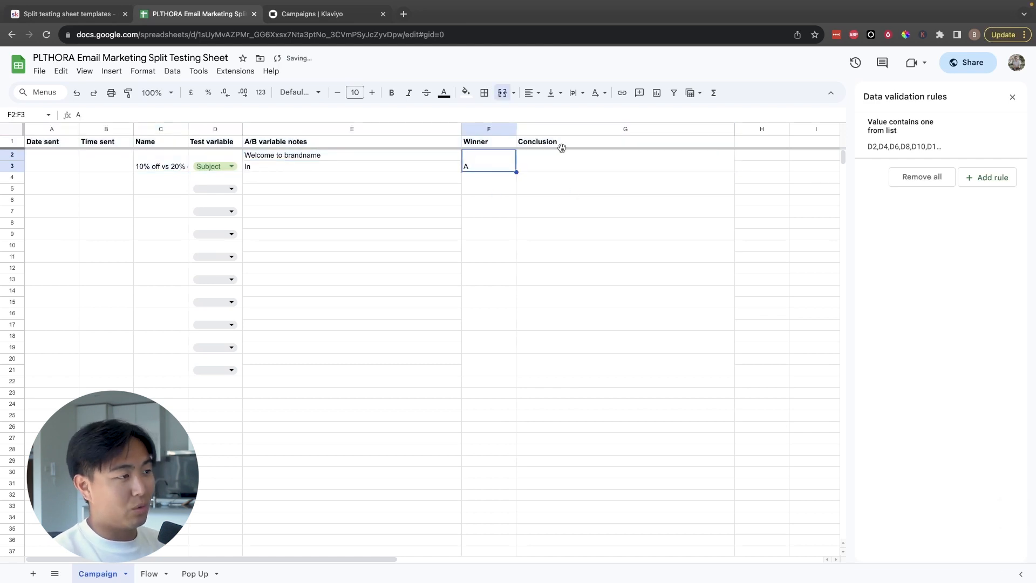
left_click(576, 169)
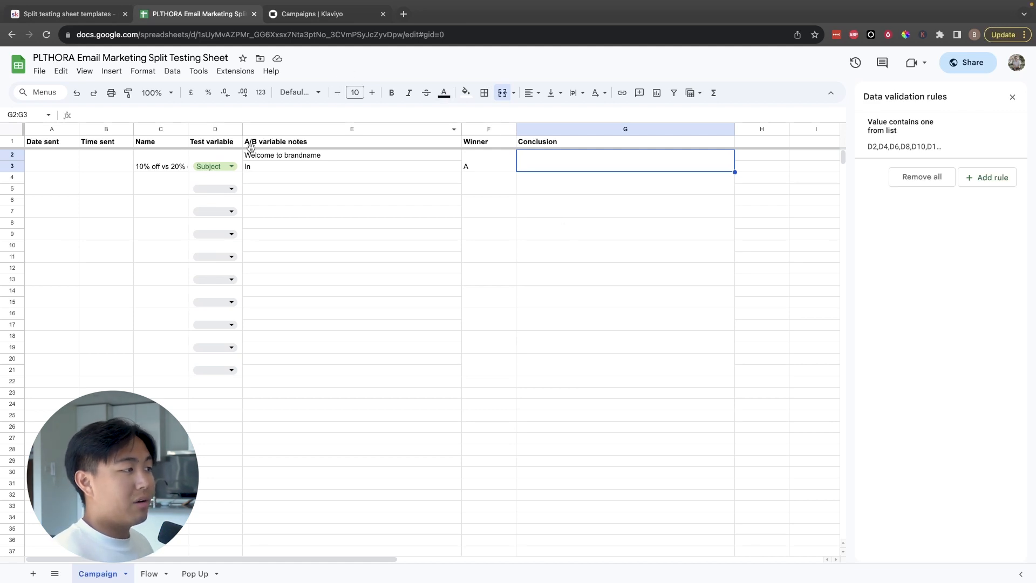
Step: Undo the subject-line example by reverting both A/B notes and the test variable change
left_click(268, 156)
key("ctrl+z")
key("ctrl+z")
key("ctrl+z")
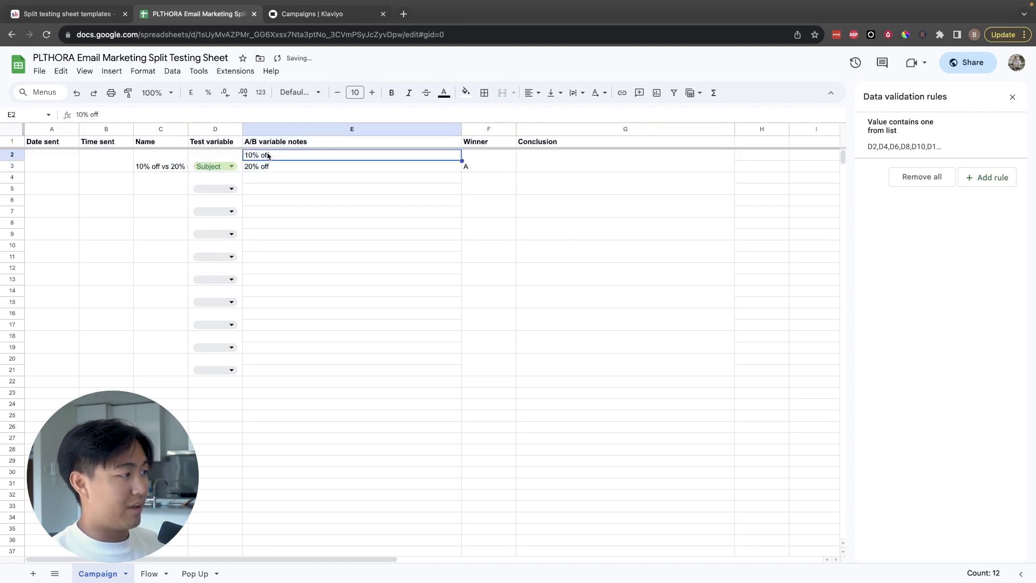
Step: Switch to the Klaviyo campaigns page and start creating a new campaign
left_click(305, 13)
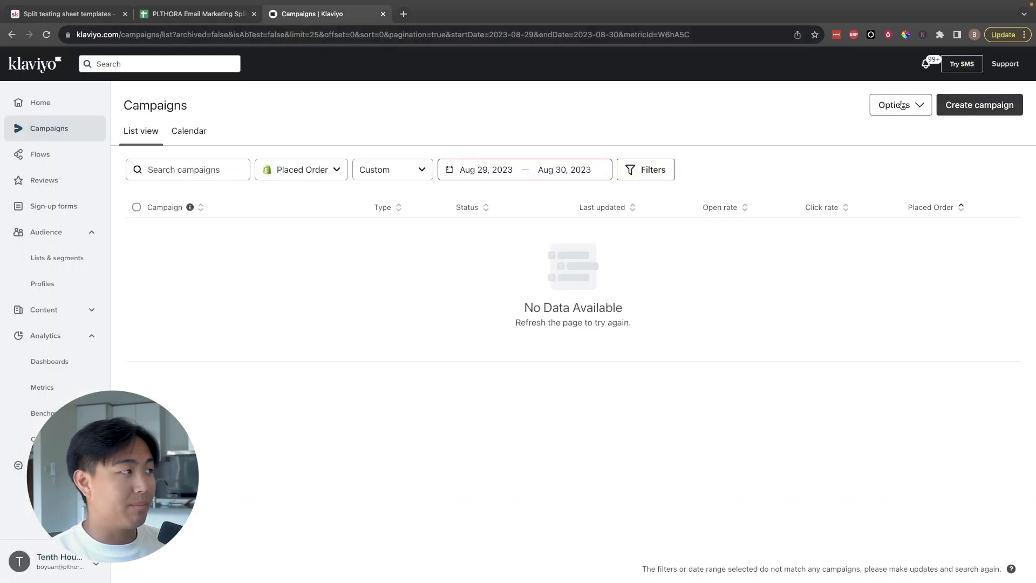
left_click_drag(158, 99, 498, 165)
left_click(933, 276)
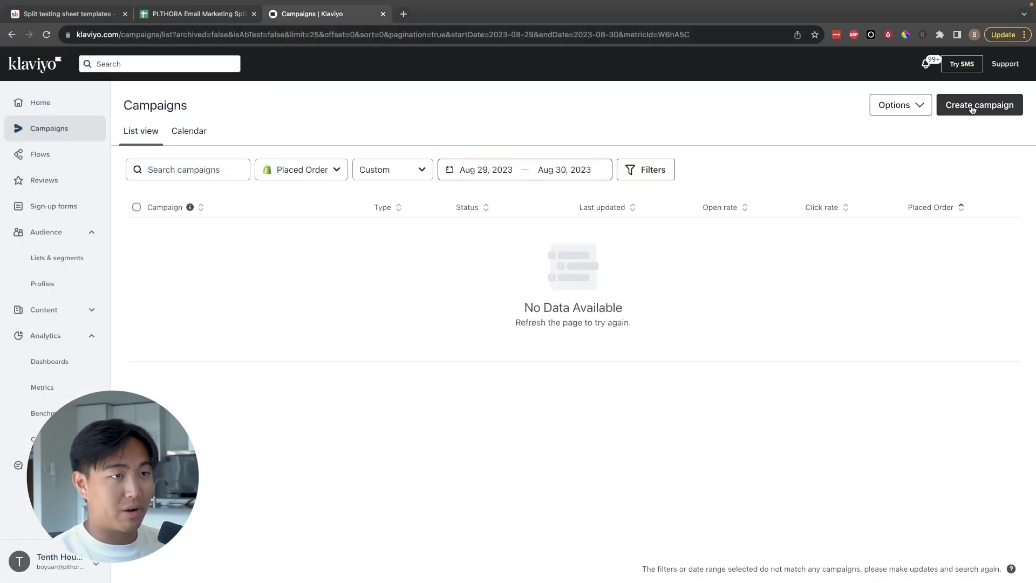
left_click(972, 106)
Step: Name the new campaign "10% vs 20% FLASH SALE Split"
left_click_drag(954, 166, 844, 164)
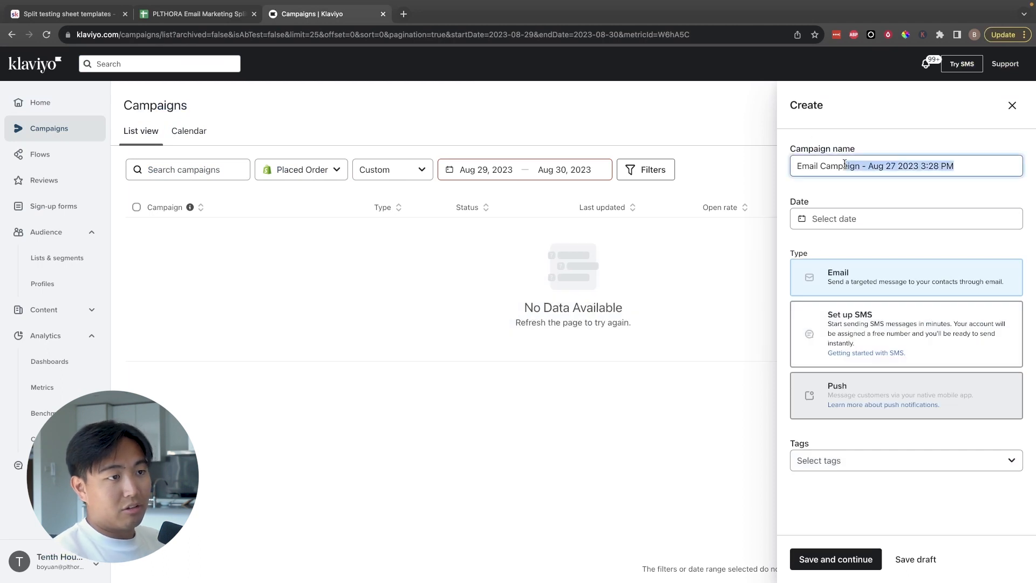
double_click(845, 164)
triple_click(845, 164)
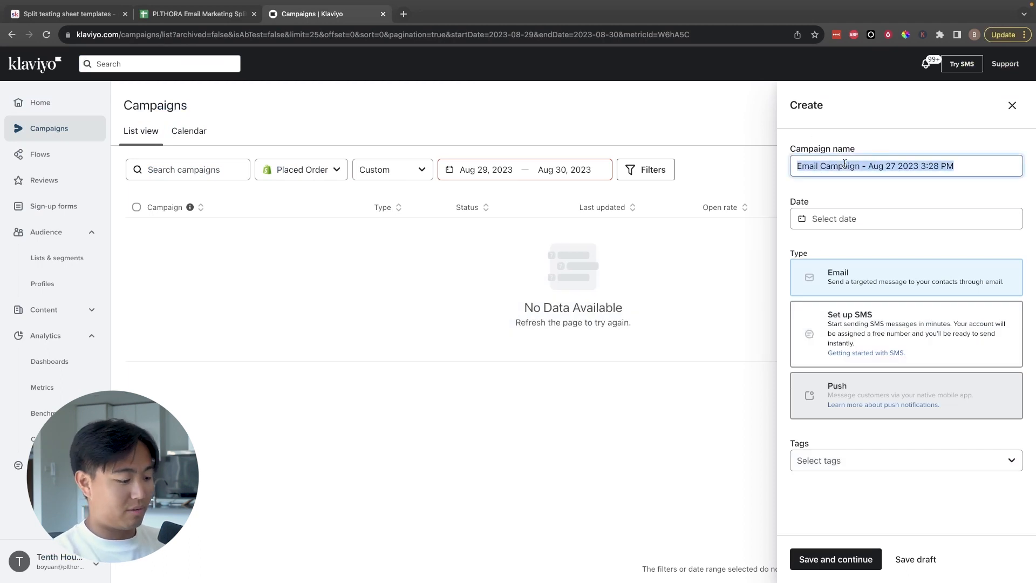
type("10% vs")
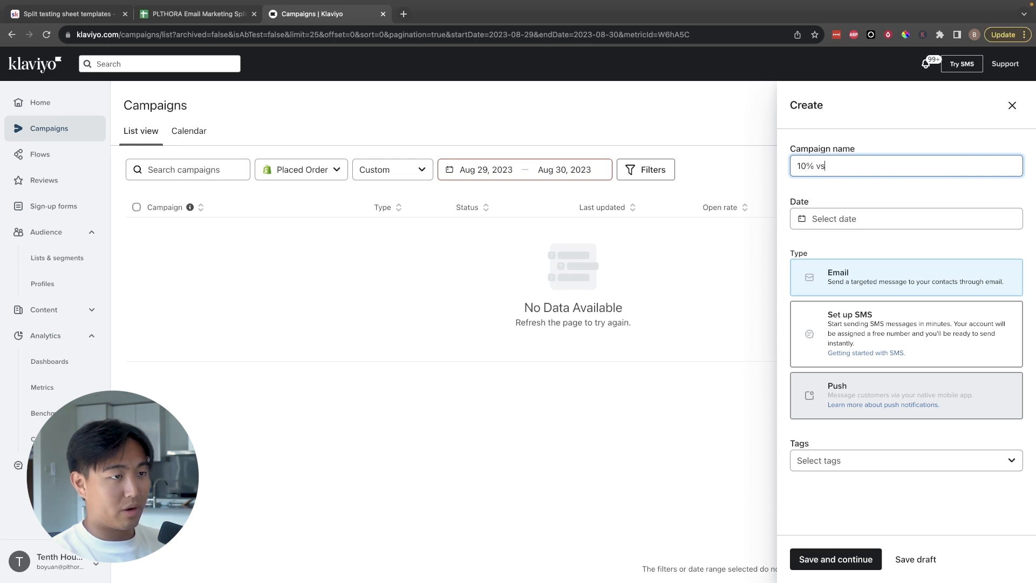
type(" 20% FLASH SALE Split")
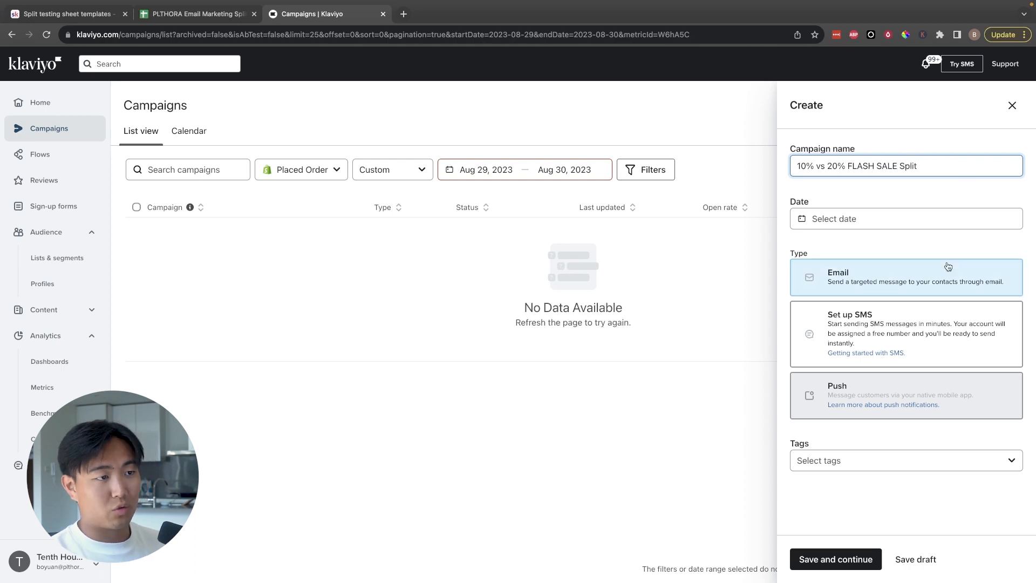
Step: Set the campaign date to Aug 29, 2023, save it, and choose the 90D Engaged segment as the recipients
left_click(925, 218)
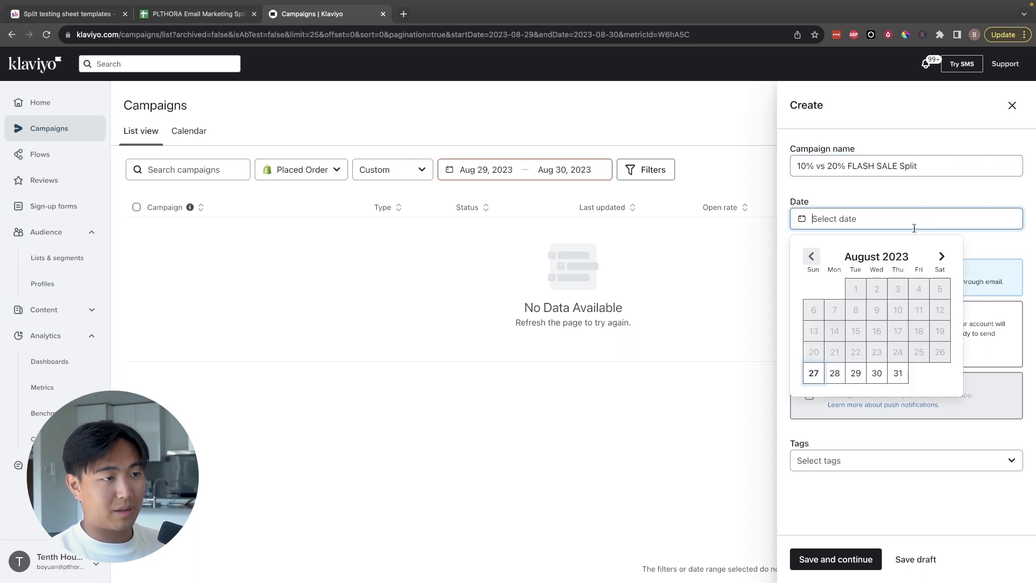
left_click(855, 373)
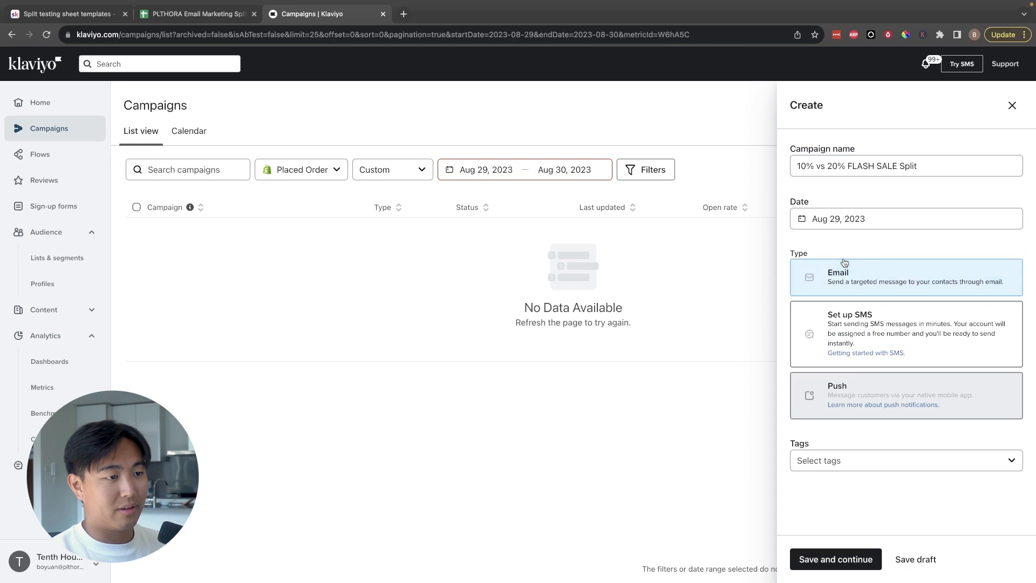
left_click(864, 225)
left_click(856, 373)
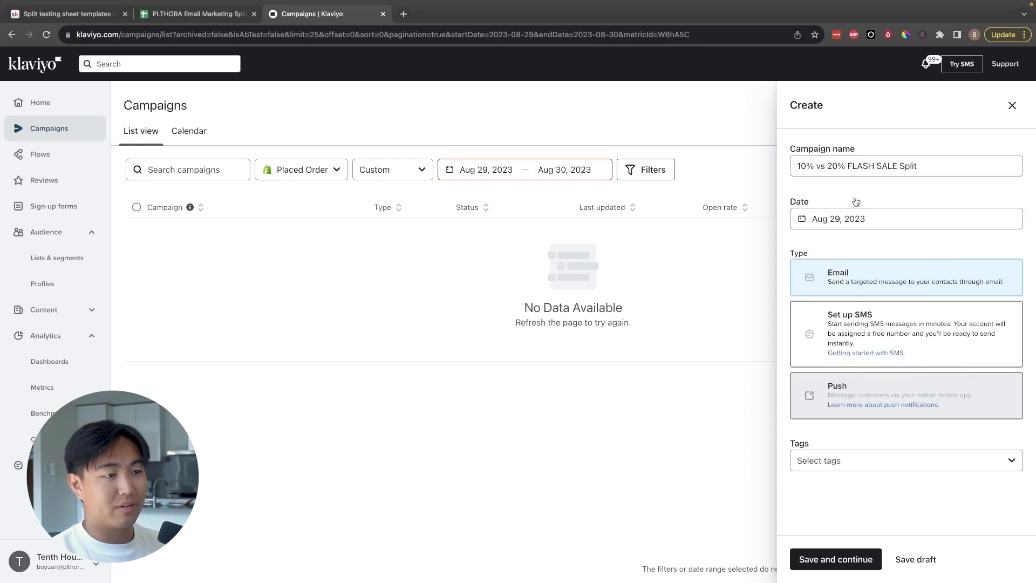
left_click(827, 559)
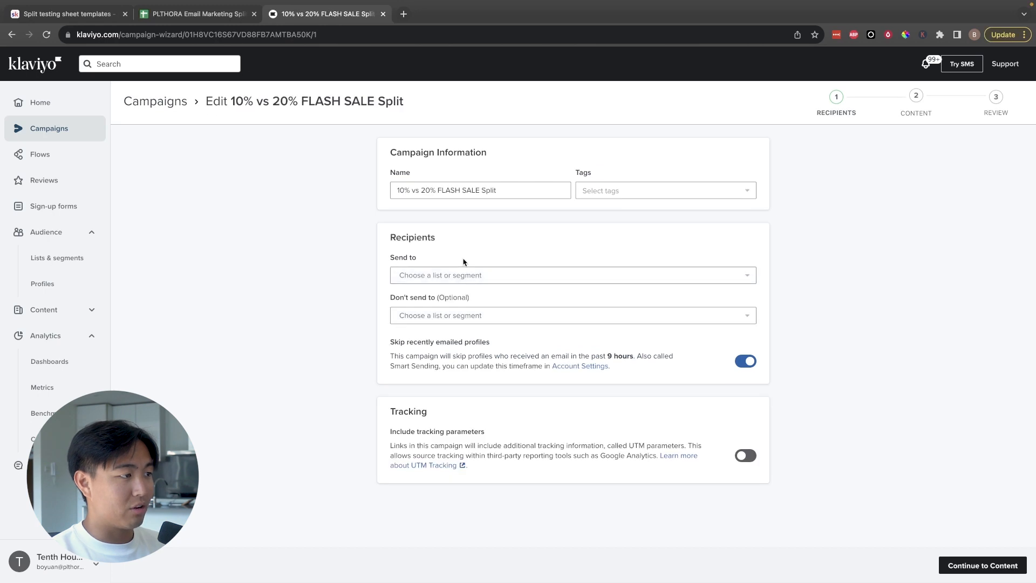
left_click(510, 276)
left_click(490, 325)
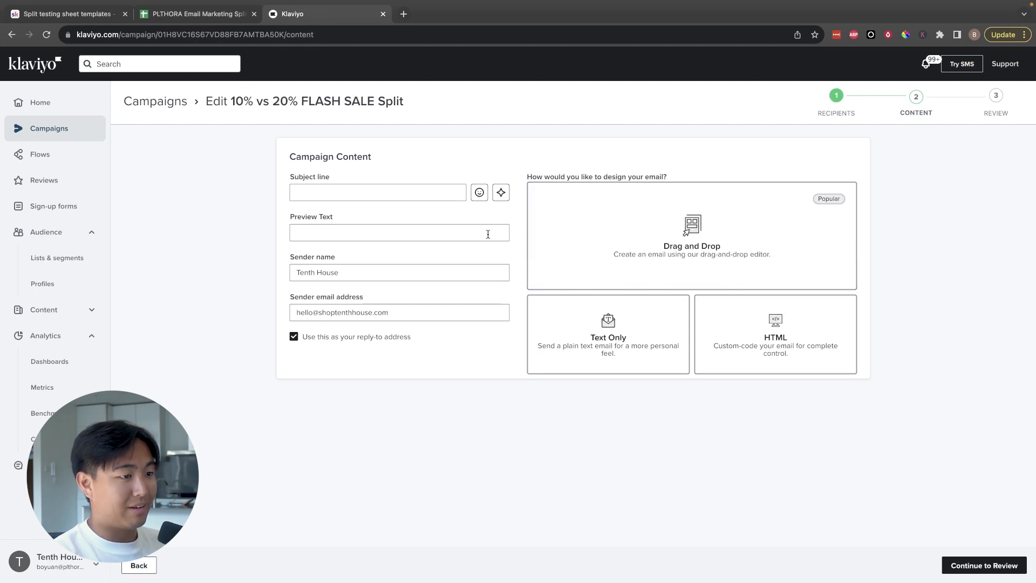
Step: Enter "10% OFF" as the subject line and start a text-only email for the campaign content
left_click(397, 193)
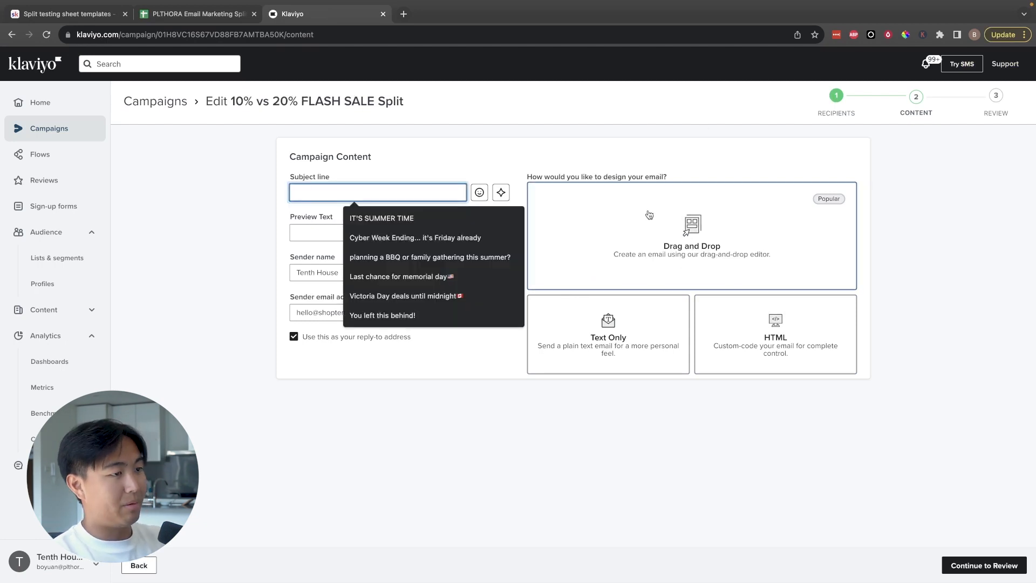
left_click(636, 135)
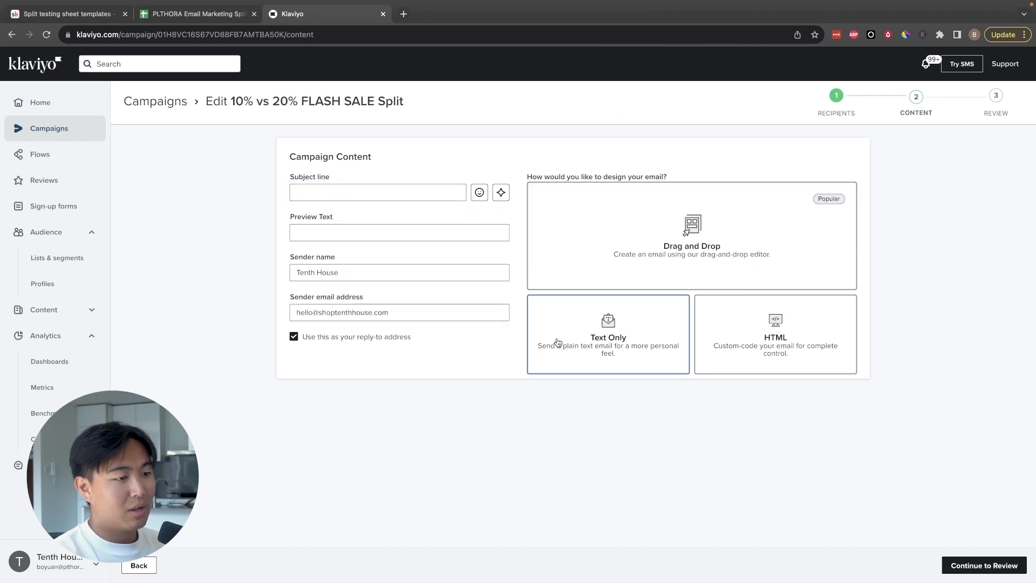
left_click(402, 186)
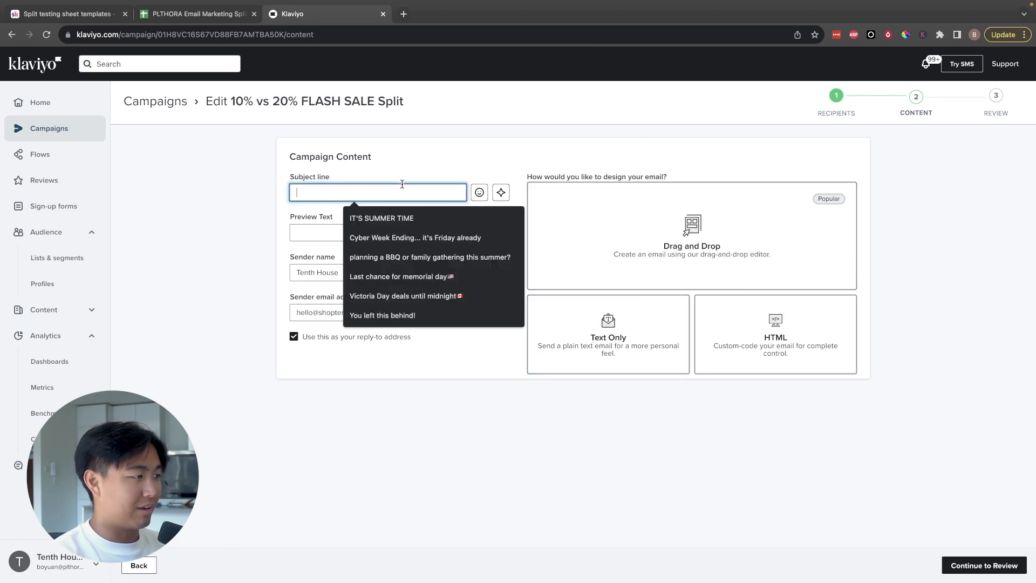
type("10")
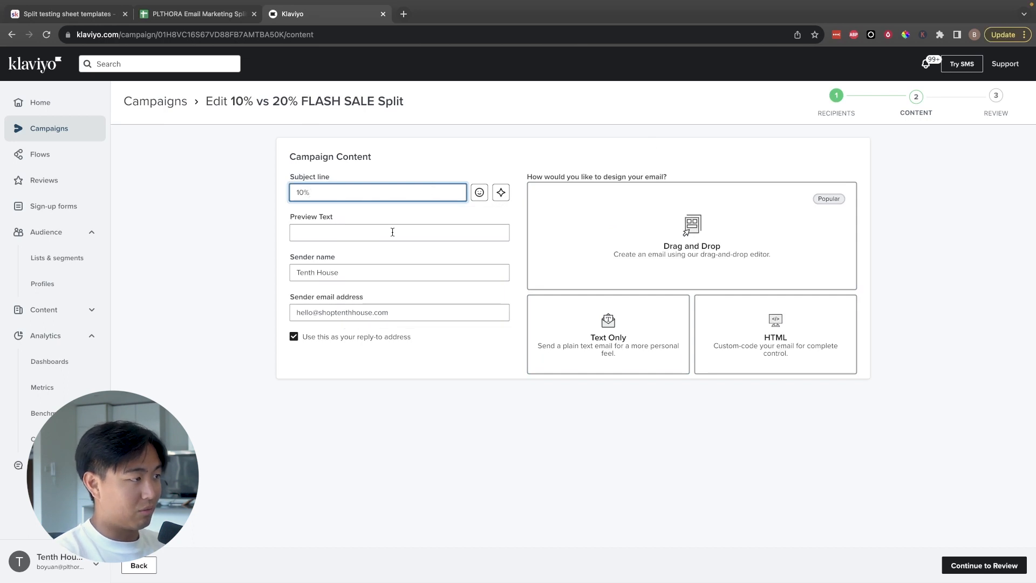
left_click(584, 329)
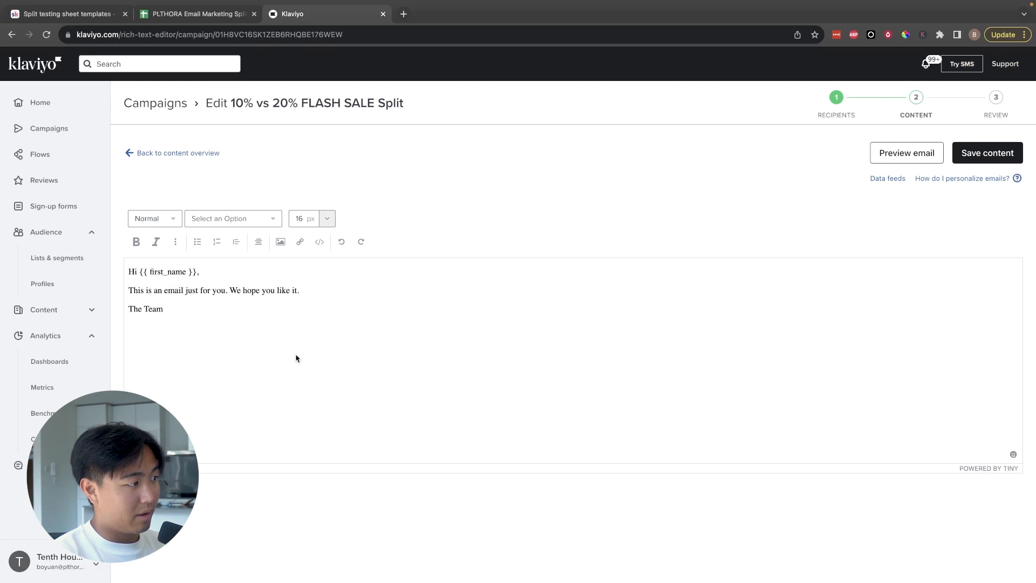
Step: Add the line "USE CODE 10OFF" above the sign-off in the email body and save the content
left_click(360, 284)
key("Return")
key("Return")
type("USE CODE 10OFF")
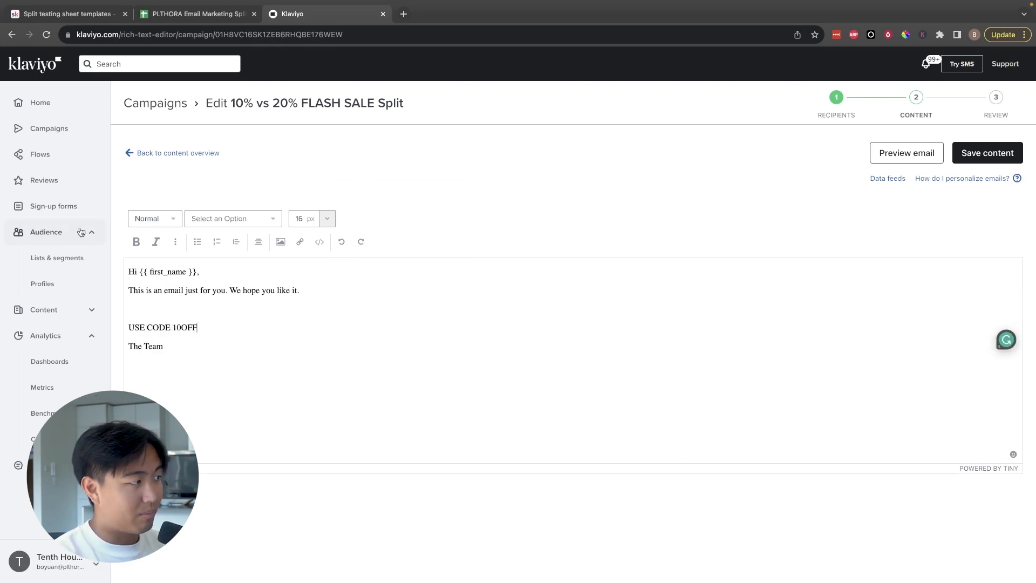
left_click(993, 153)
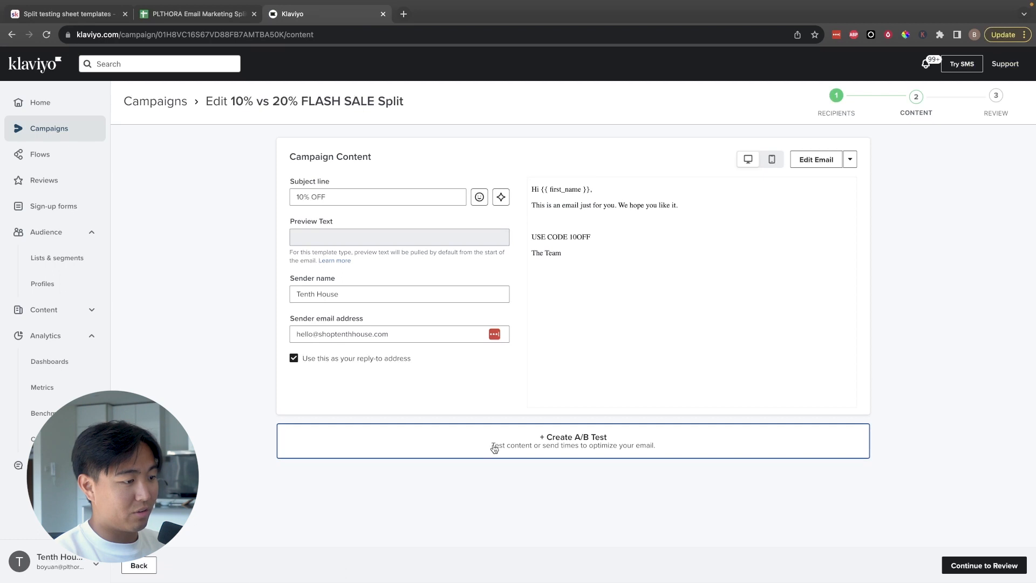
Step: Create an A/B test for the campaign, expand Variation B, and review the winning metric options
left_click(531, 440)
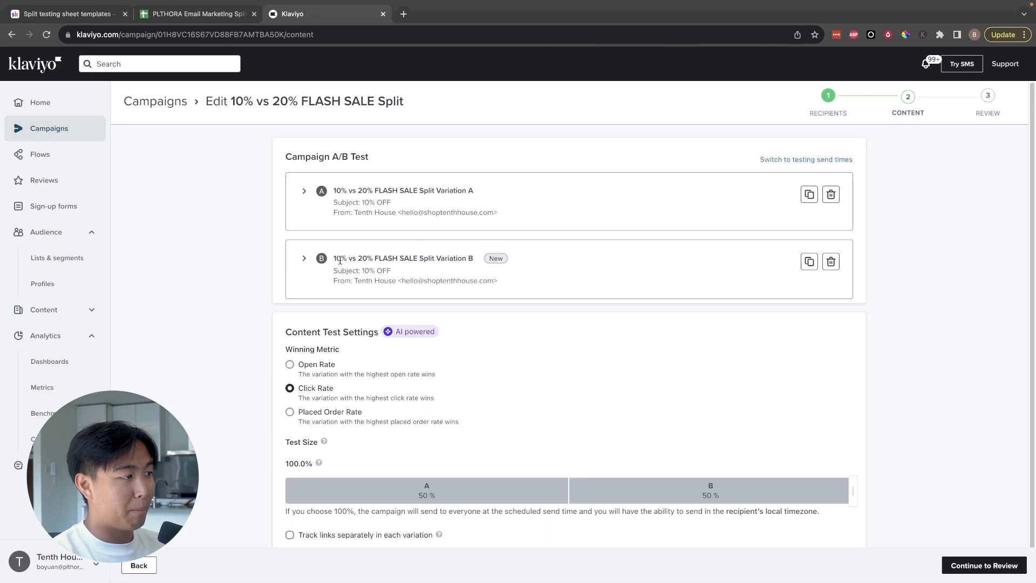
left_click(294, 259)
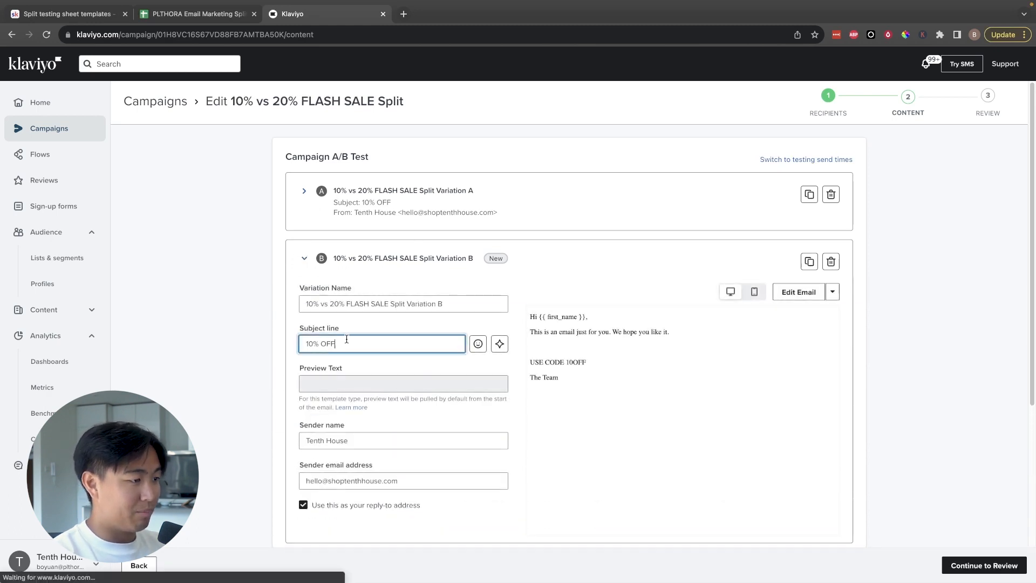
scroll(574, 244, "down", 5)
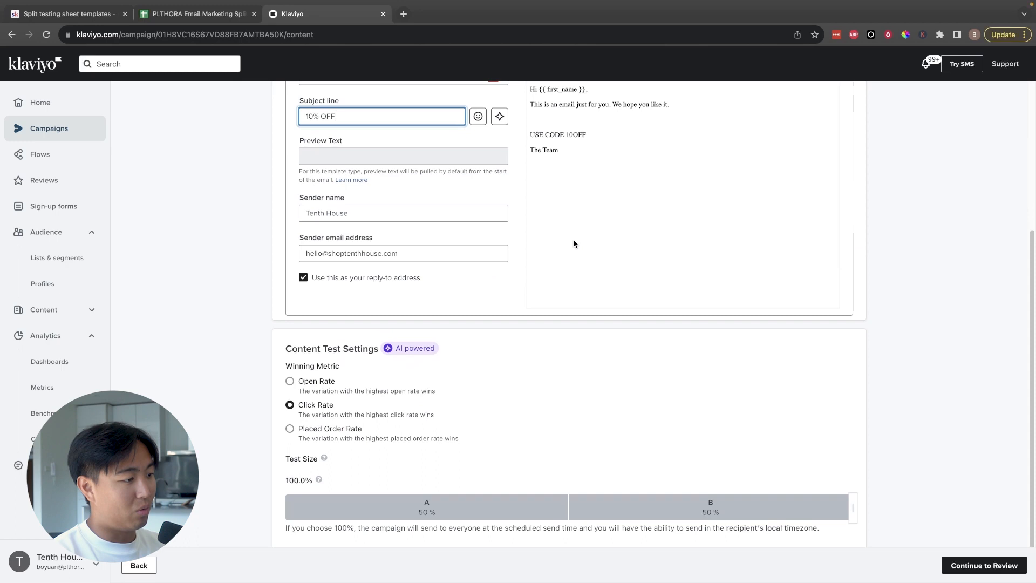
scroll(574, 244, "down", 1)
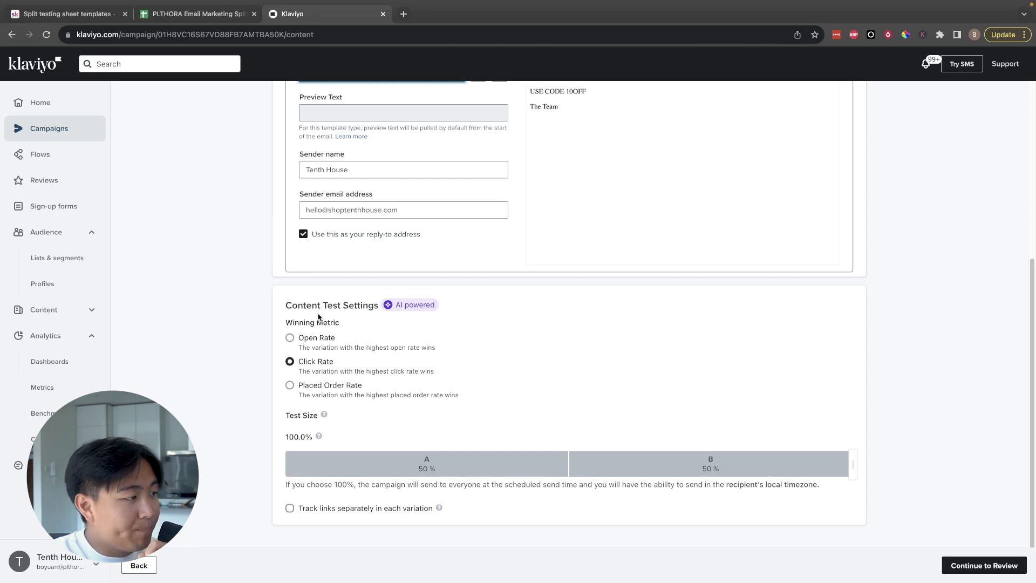
left_click_drag(285, 303, 441, 383)
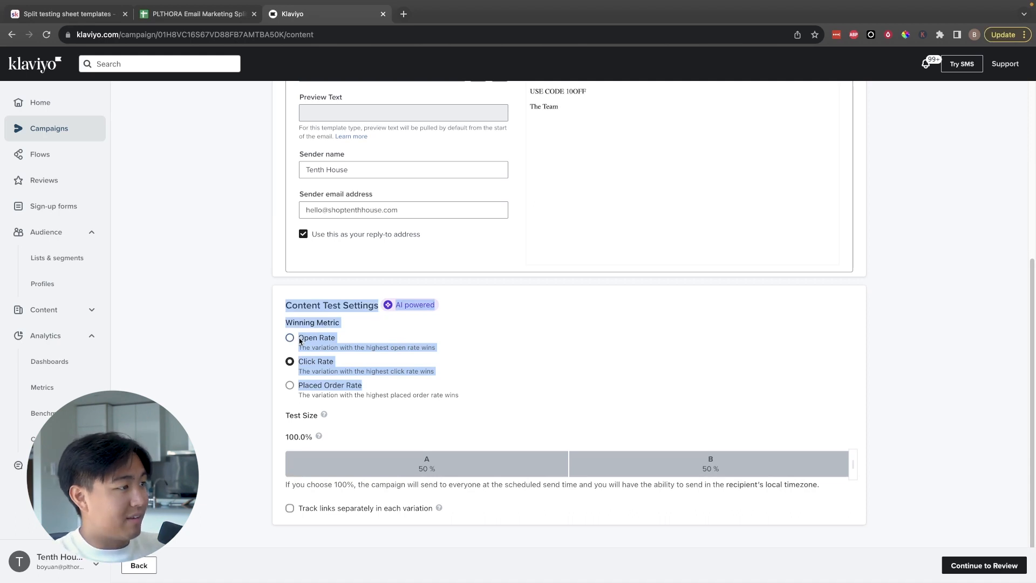
Step: Switch to the split testing sheet in Google Sheets and compare its Test variable options with Klaviyo's content test settings
key("ctrl+shift+Tab")
left_click(218, 167)
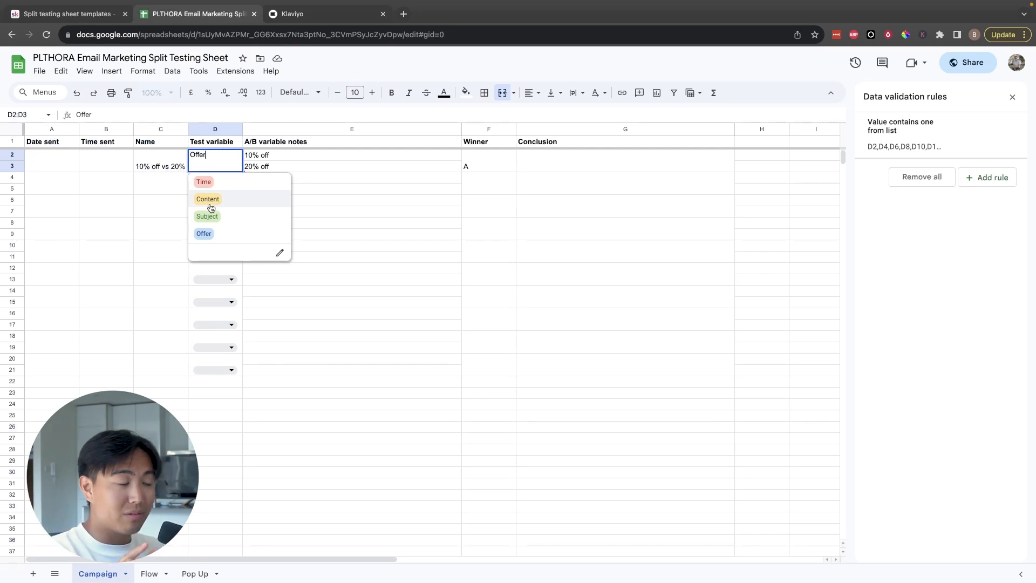
key("ctrl+Tab")
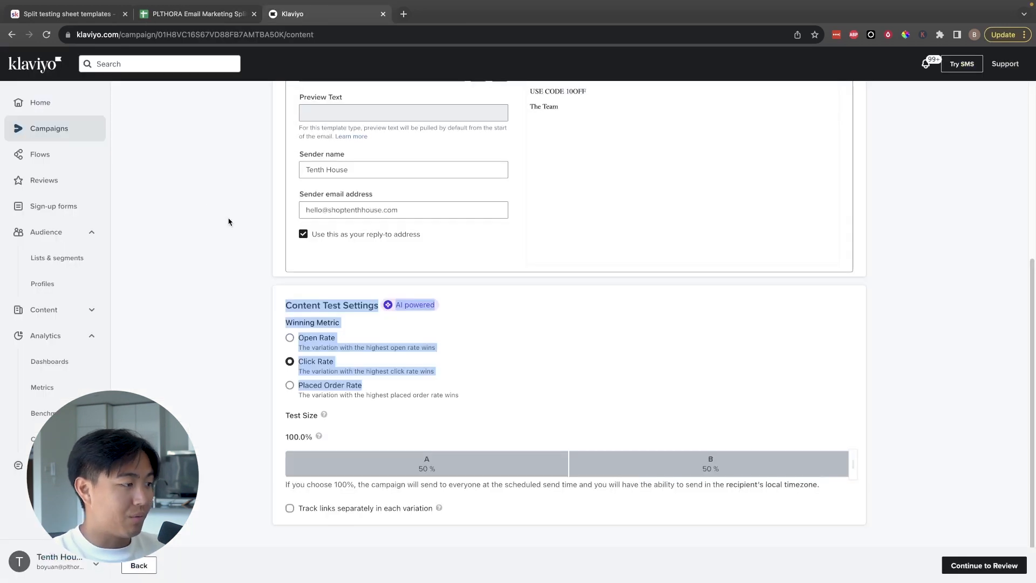
key("ctrl+shift+Tab")
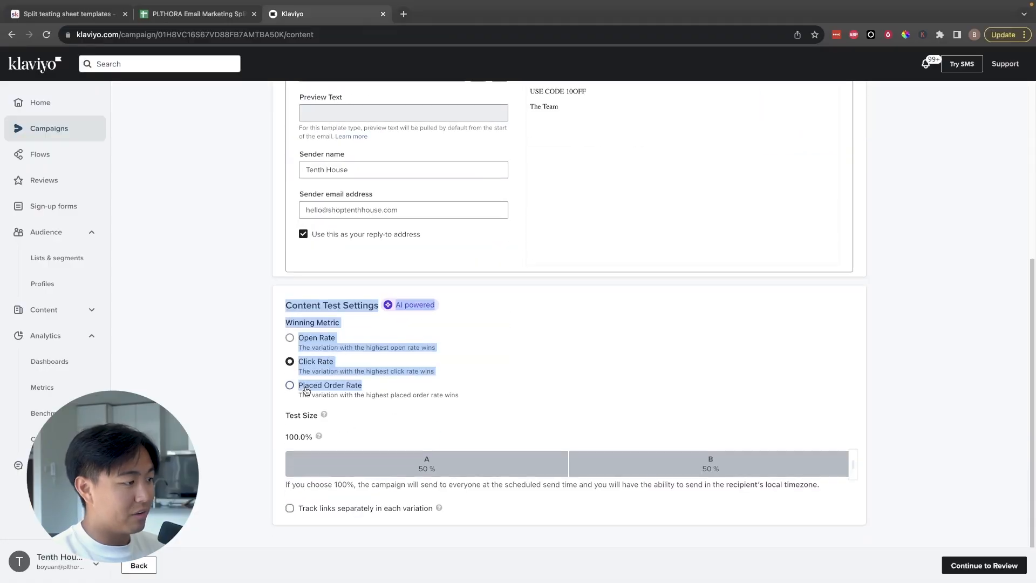
Step: Compare the Click Rate and Placed Order Rate metrics, choose Placed Order Rate, and enable separate link tracking for each variation
left_click(304, 386)
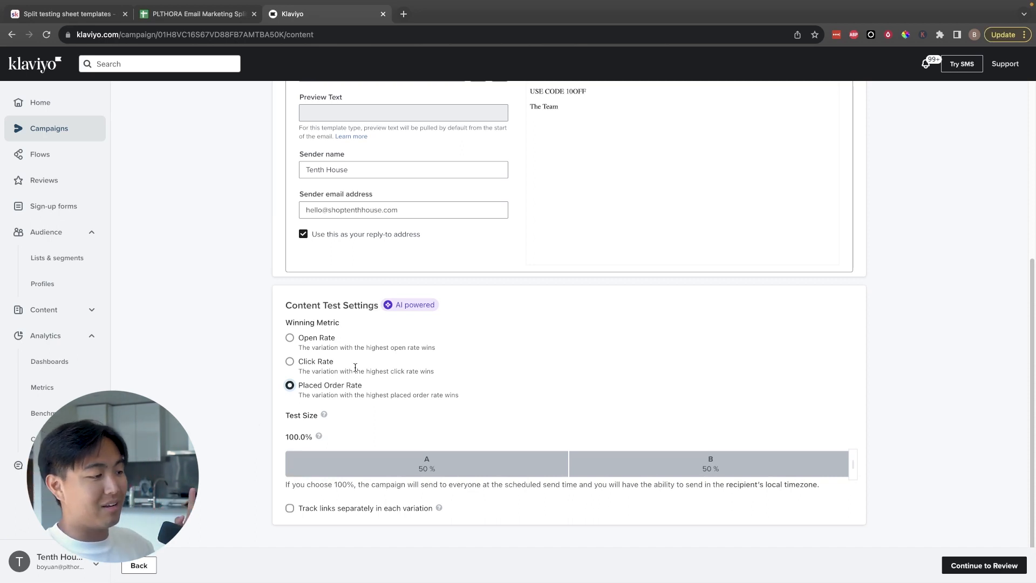
left_click(331, 362)
left_click_drag(278, 363, 486, 403)
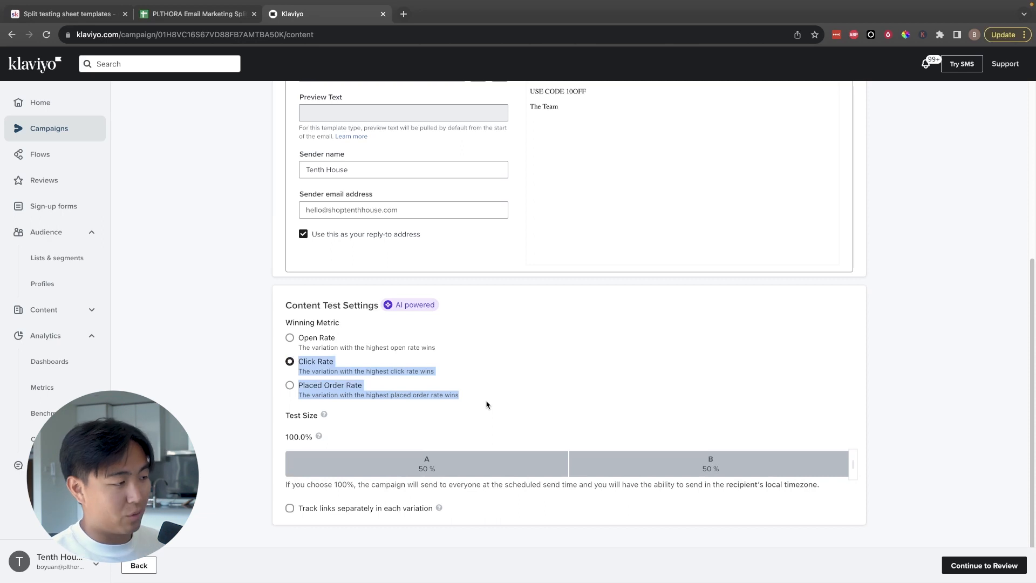
left_click(358, 406)
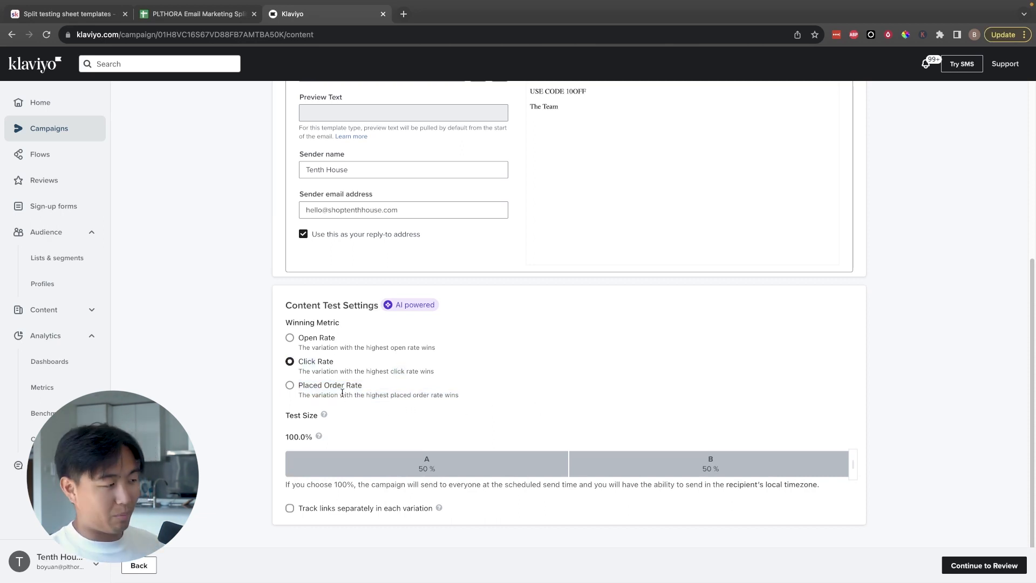
left_click(315, 387)
mouse_move(315, 387)
left_mouse_down()
mouse_move(568, 413)
mouse_move(332, 388)
left_mouse_up()
left_click(568, 412)
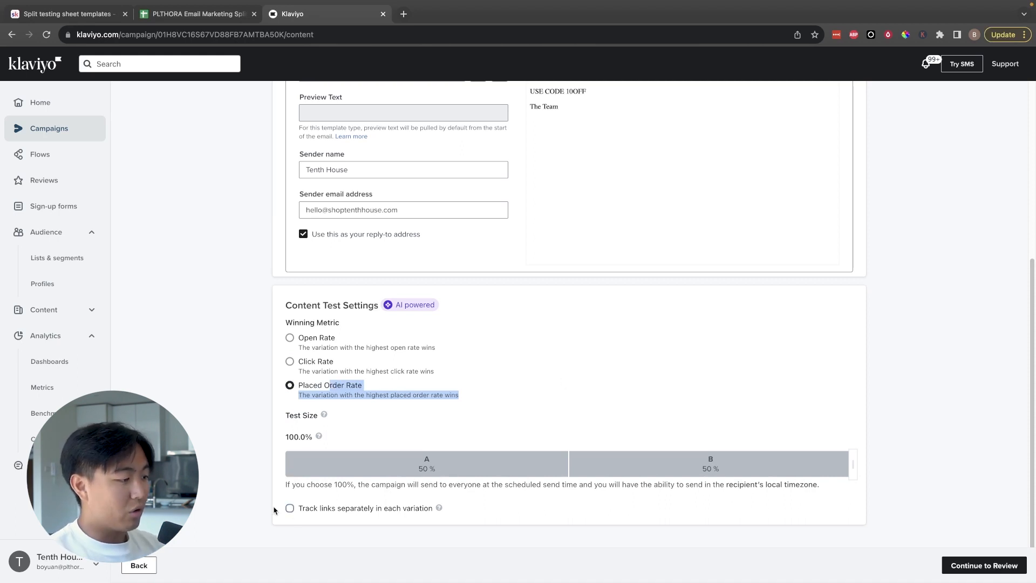
left_click(290, 508)
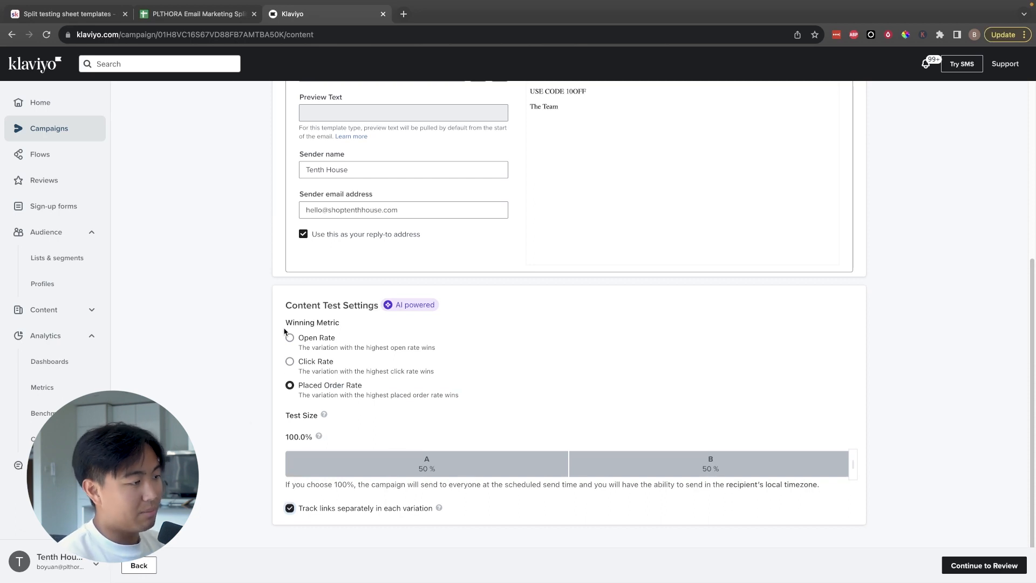
Step: Reduce the A/B test size to 25%, with 12.5% for each variation and 75% for the winner
scroll(294, 459, "up", 5)
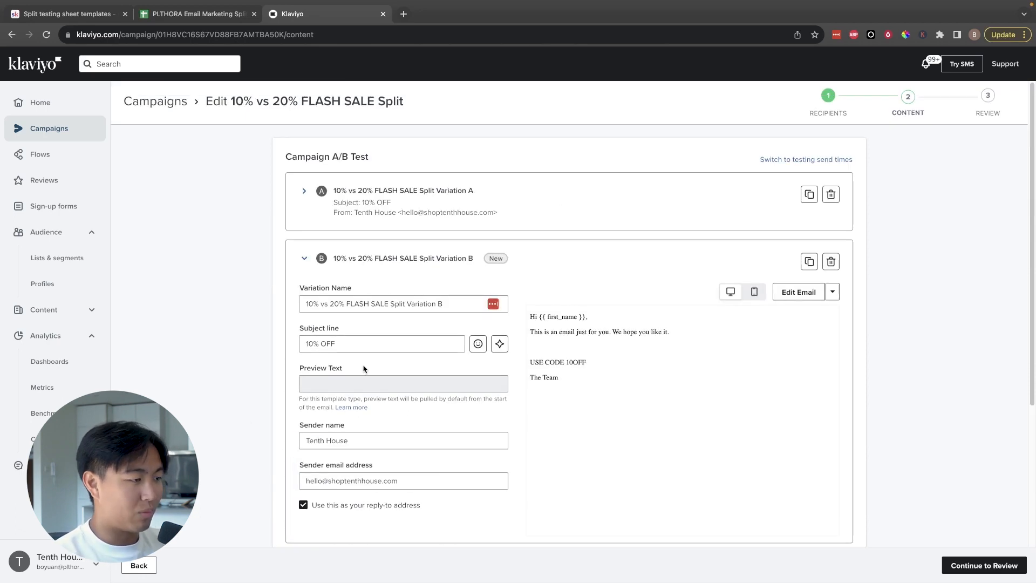
scroll(364, 368, "down", 4)
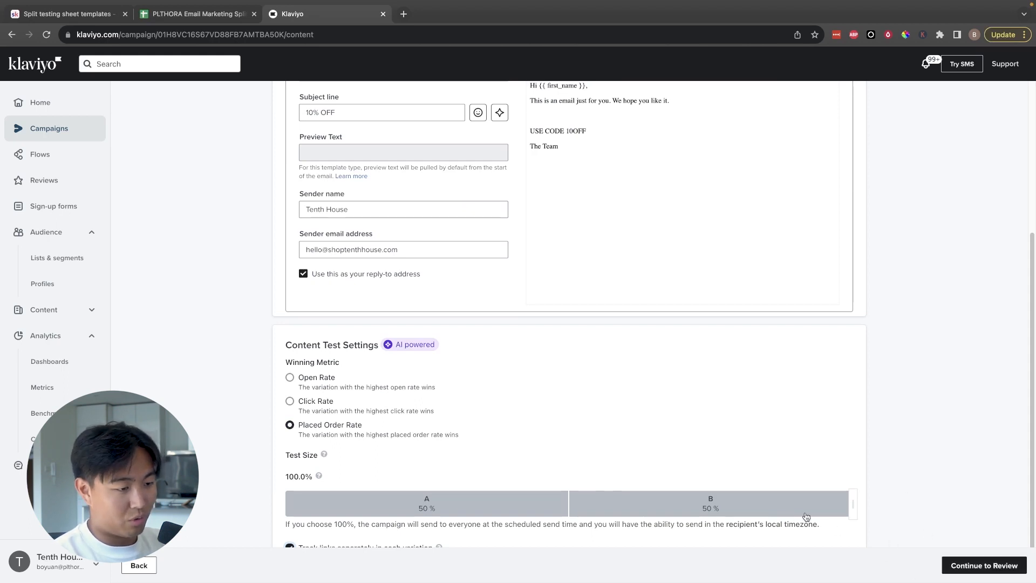
left_click_drag(853, 506, 426, 508)
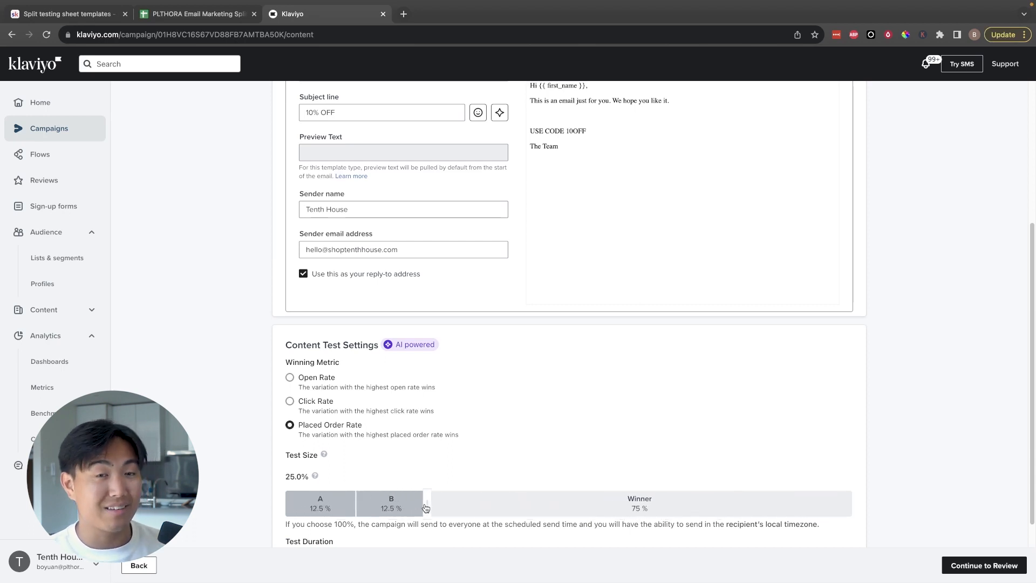
scroll(426, 508, "down", 3)
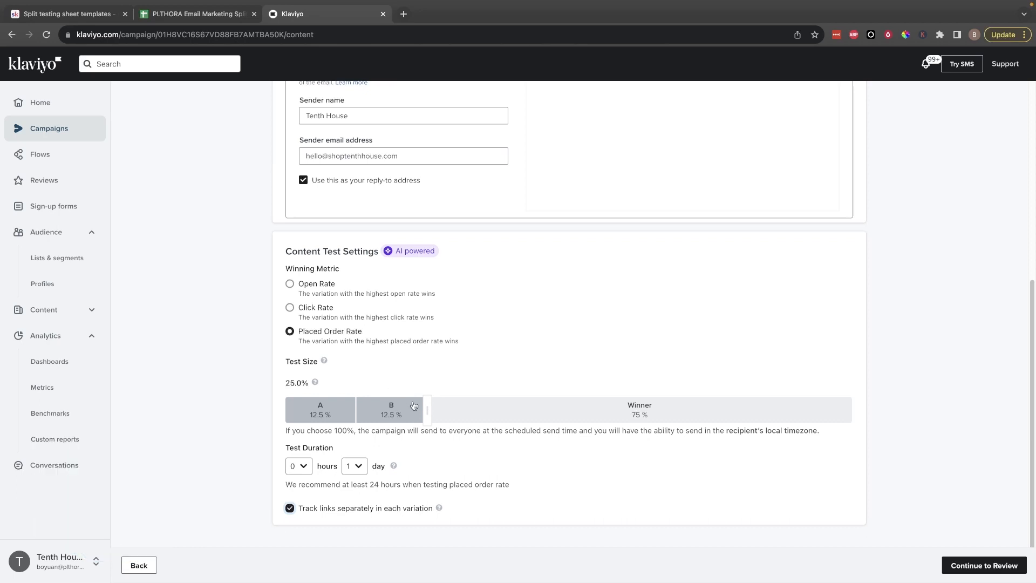
Step: Try the Open Rate and Click Rate metrics, reselect Placed Order Rate as the winning metric, and continue to the campaign review
left_click(313, 289)
left_click(311, 360)
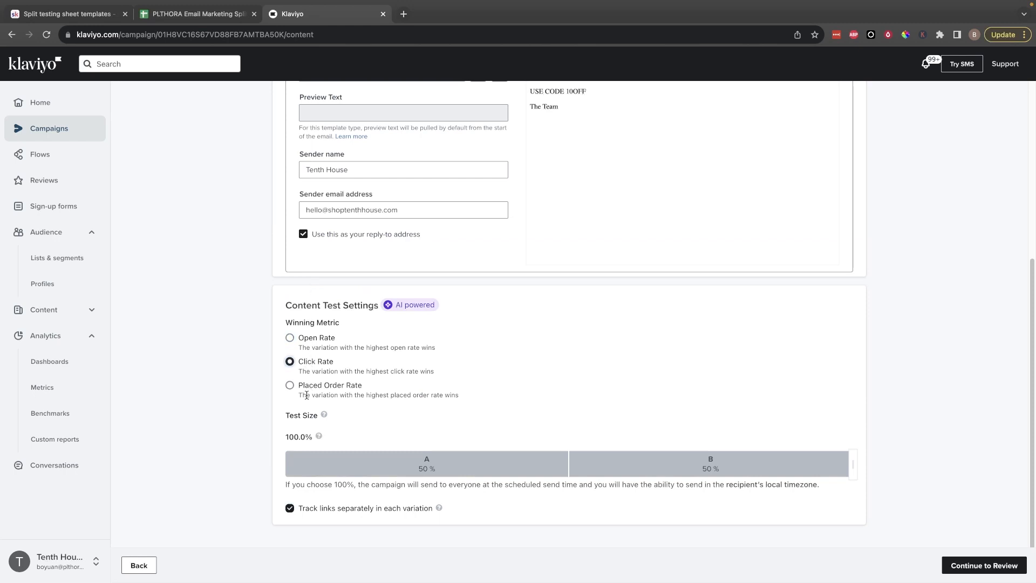
left_click(308, 387)
left_click(998, 566)
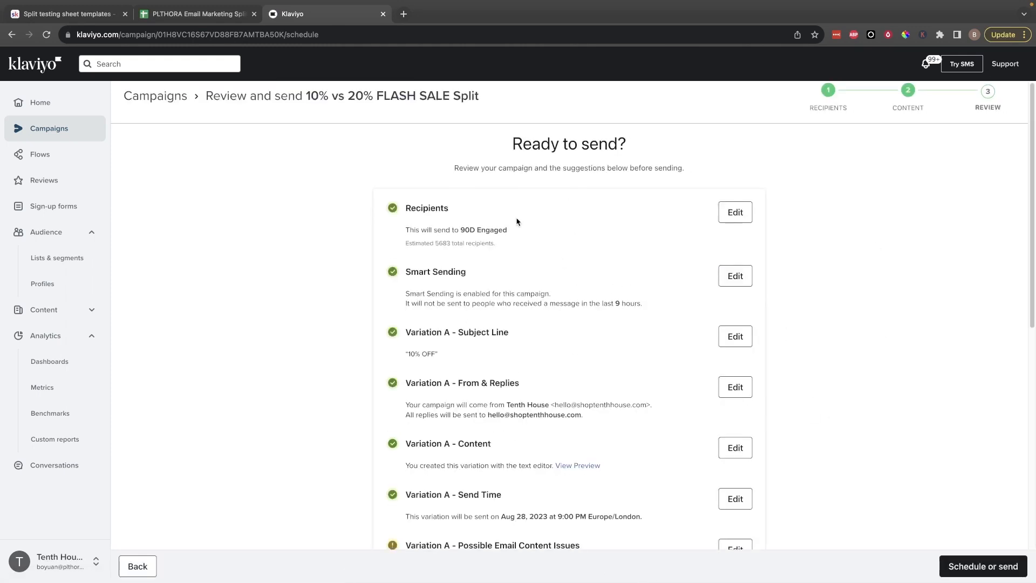
Step: Review the campaign's variation checks in Klaviyo, and switch to the Google Sheets split testing sheet to examine the offer test's variable notes and Conclusion cell
scroll(521, 223, "down", 4)
left_click_drag(388, 336, 295, 307)
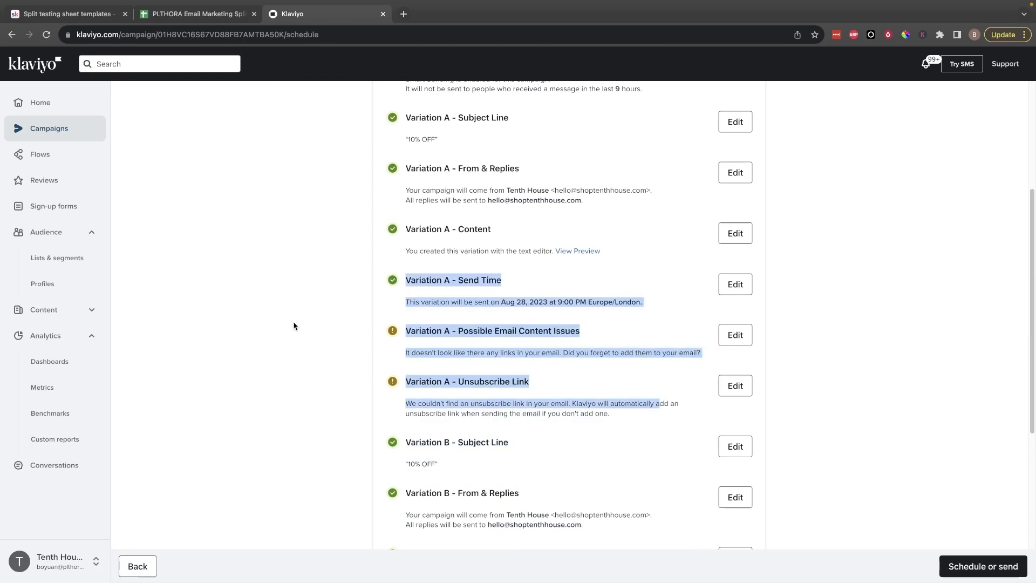
key("ctrl+shift+Tab")
left_click(337, 166)
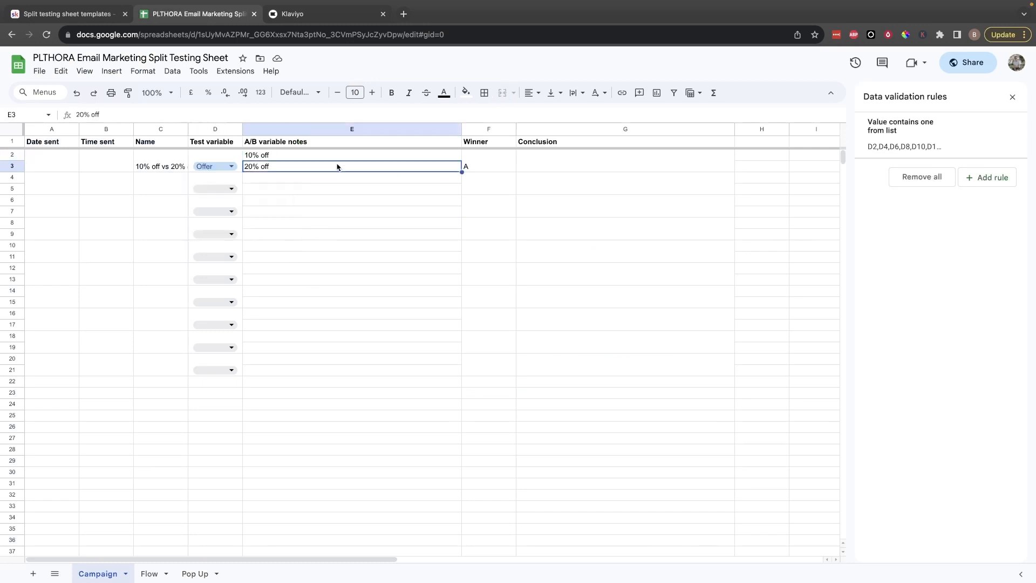
left_click_drag(408, 153, 577, 160)
left_click(577, 160)
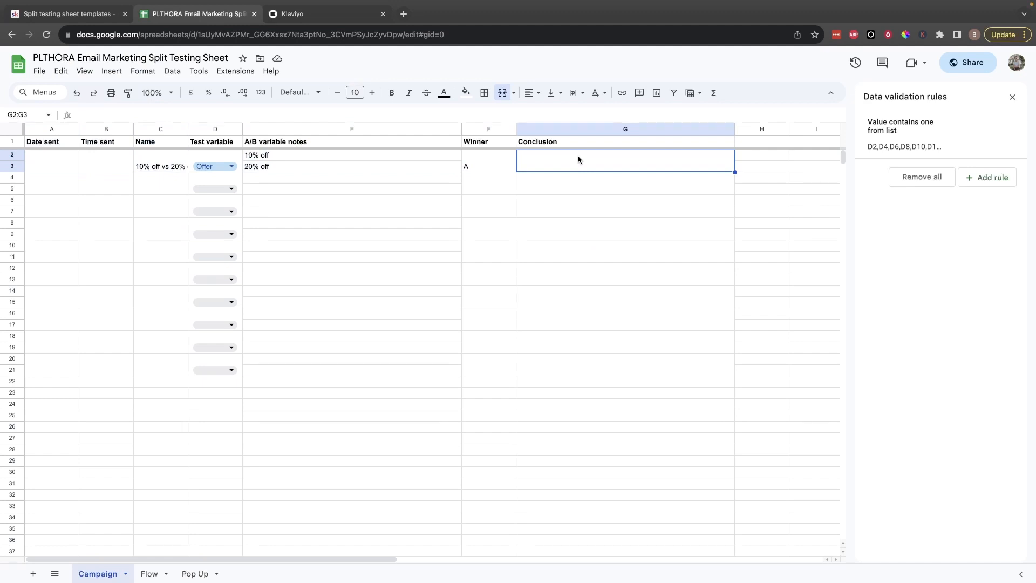
left_click_drag(555, 169, 581, 163)
Step: Look over the Campaign sheet's test log rows across the columns from Date sent to Conclusion
left_click_drag(52, 165, 544, 363)
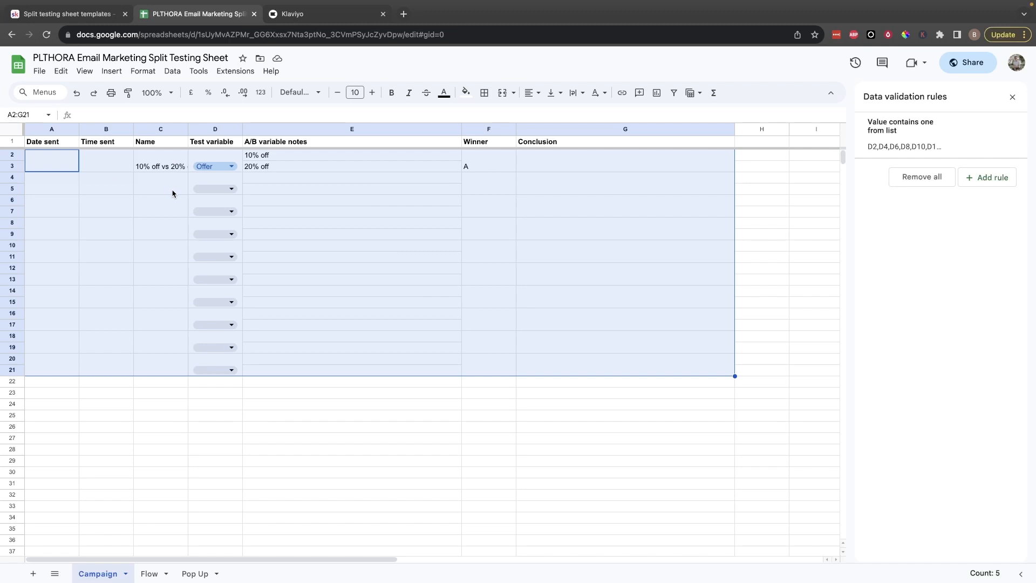
left_click(56, 159)
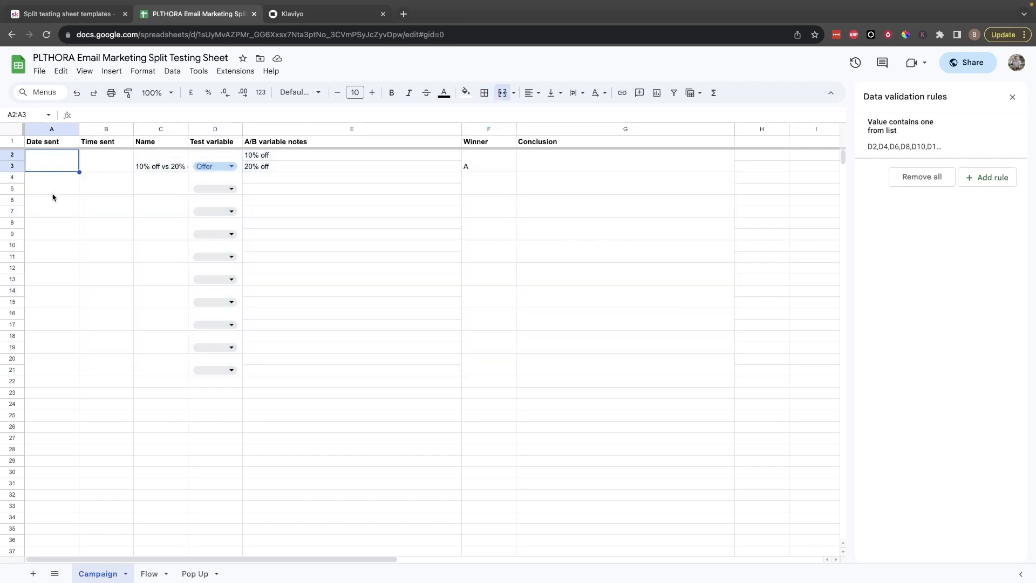
left_click_drag(159, 157, 197, 367)
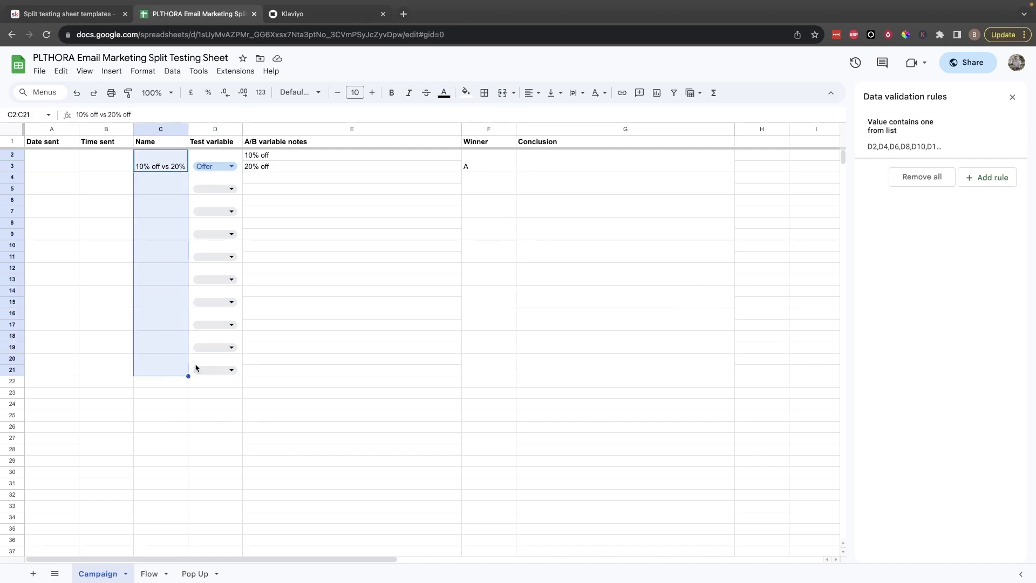
left_click_drag(376, 361, 128, 198)
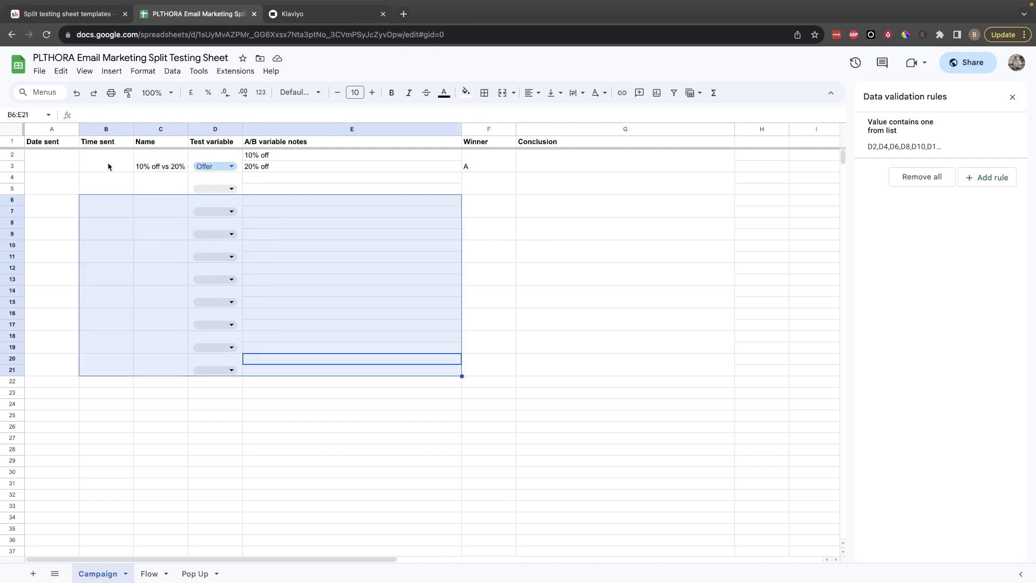
left_click_drag(49, 157, 629, 370)
scroll(629, 378, "down", 5)
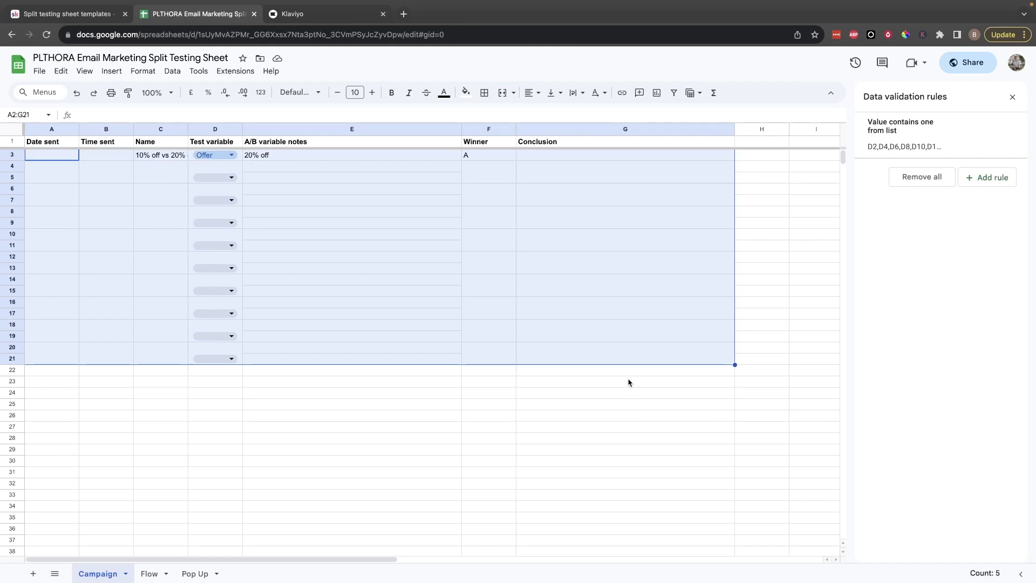
left_click_drag(562, 482, 71, 175)
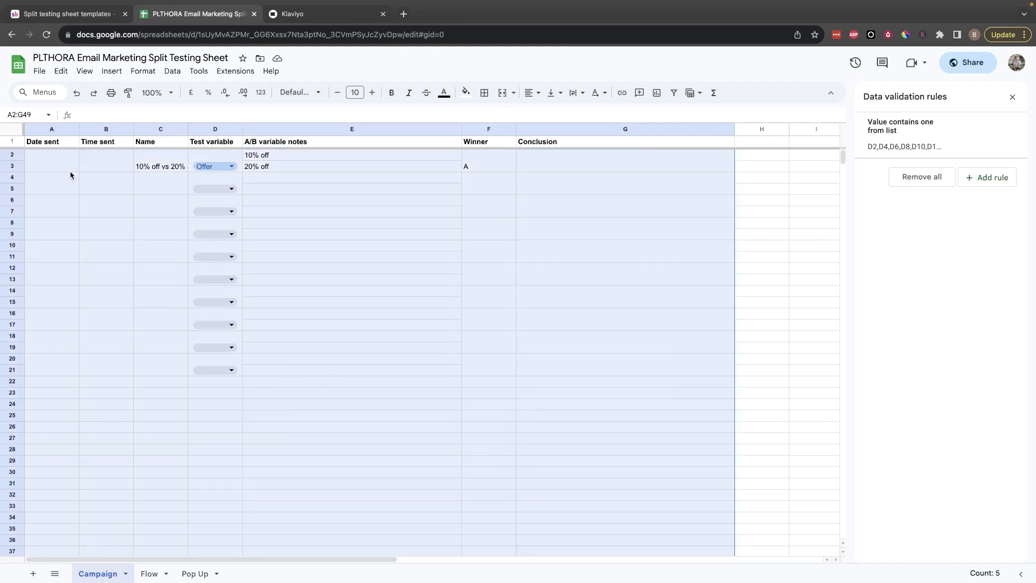